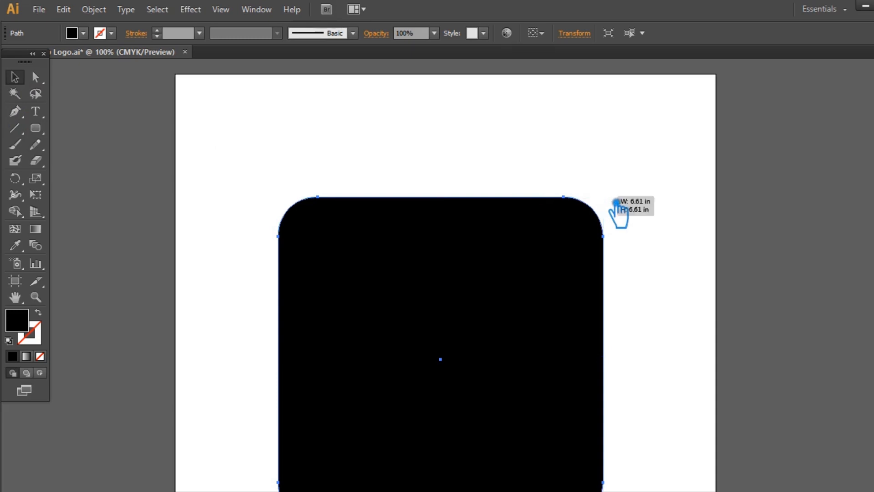
# Step: Position the black rounded square in the upper middle of the artboard and rotate it 45 degrees into a diamond
pyautogui.moveTo(505, 339); pyautogui.dragTo(441, 247)
pyautogui.click(584, 220)
pyautogui.click(409, 253)
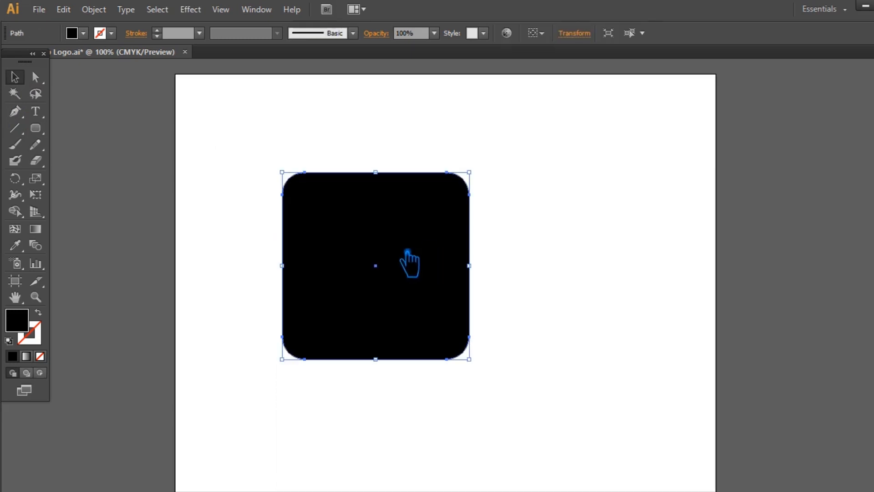
pyautogui.moveTo(488, 177); pyautogui.dragTo(552, 293)
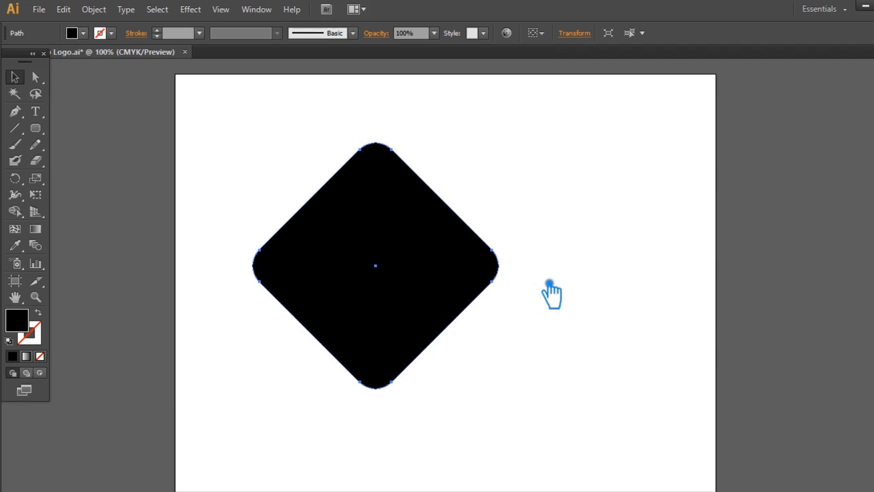
# Step: Flatten the diamond vertically by moving its top corner's anchor points down and its bottom corner's anchor points up
pyautogui.click(36, 77)
pyautogui.moveTo(342, 120); pyautogui.dragTo(397, 149)
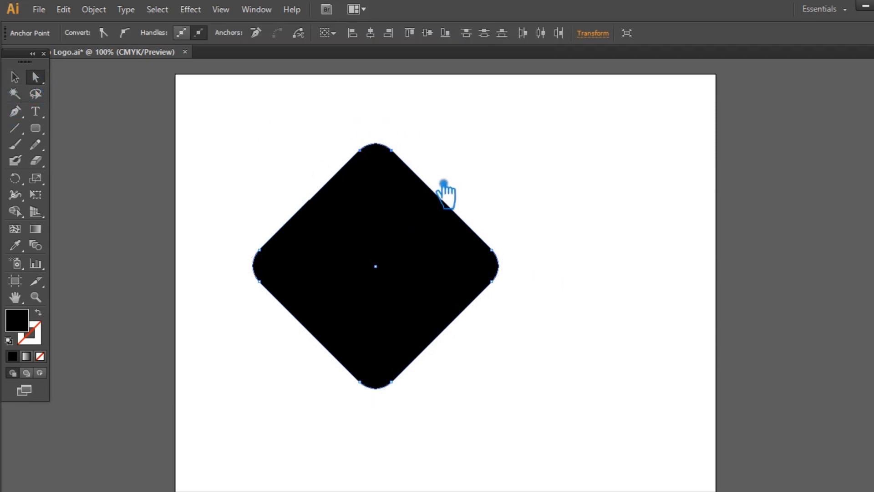
pyautogui.hotkey('shift', 'Down')
pyautogui.hotkey('shift', 'Down')
pyautogui.hotkey('shift', 'Down')
pyautogui.hotkey('shift', 'Down')
pyautogui.hotkey('shift', 'Down')
pyautogui.hotkey('shift', 'Down')
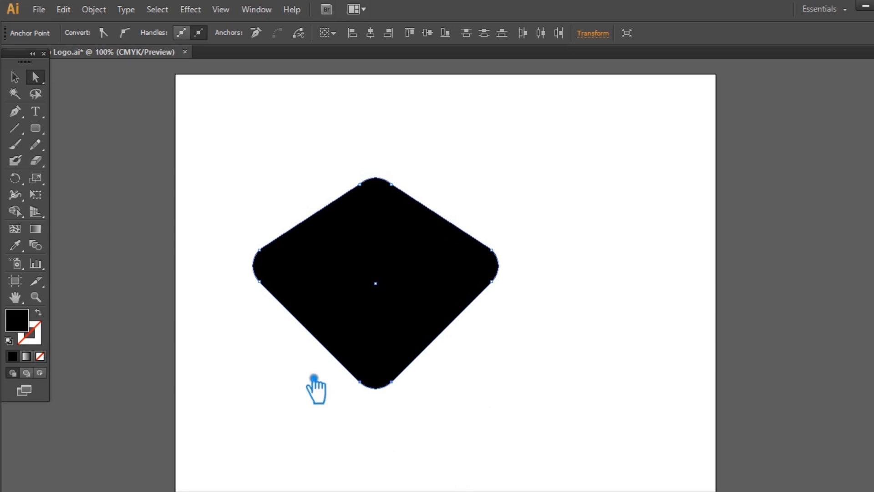
pyautogui.hotkey('shift', 'Up')
pyautogui.hotkey('shift', 'Up')
# Step: Move the flattened diamond slightly to the right toward the artboard's centre and save the document
pyautogui.click(17, 77)
pyautogui.click(595, 160)
pyautogui.moveTo(473, 269); pyautogui.dragTo(506, 269)
pyautogui.click(592, 299)
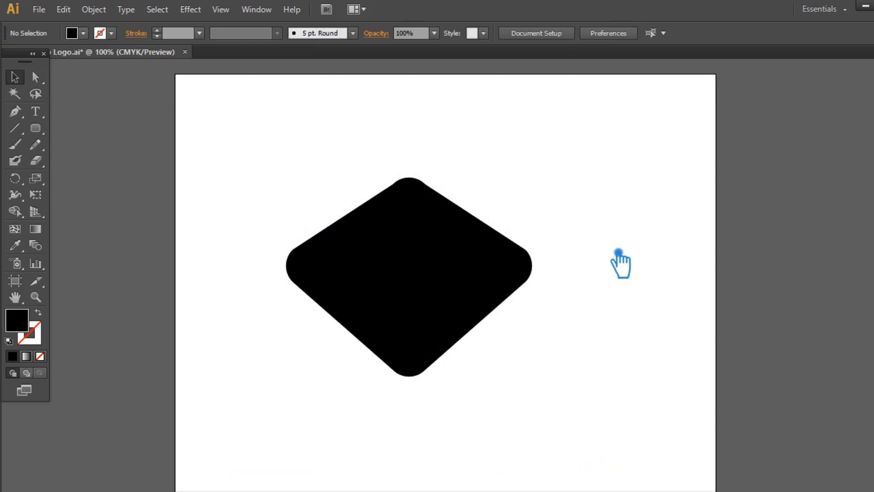
pyautogui.hotkey('ctrl', 's')
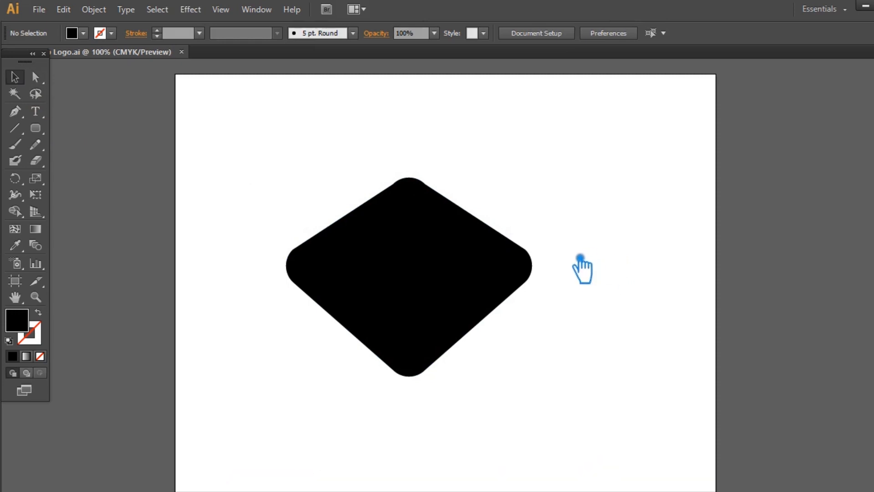
# Step: Draw a tall ellipse above and left of the diamond and a wide rectangle covering the ellipse's upper half
pyautogui.moveTo(35, 128); pyautogui.dragTo(106, 160)
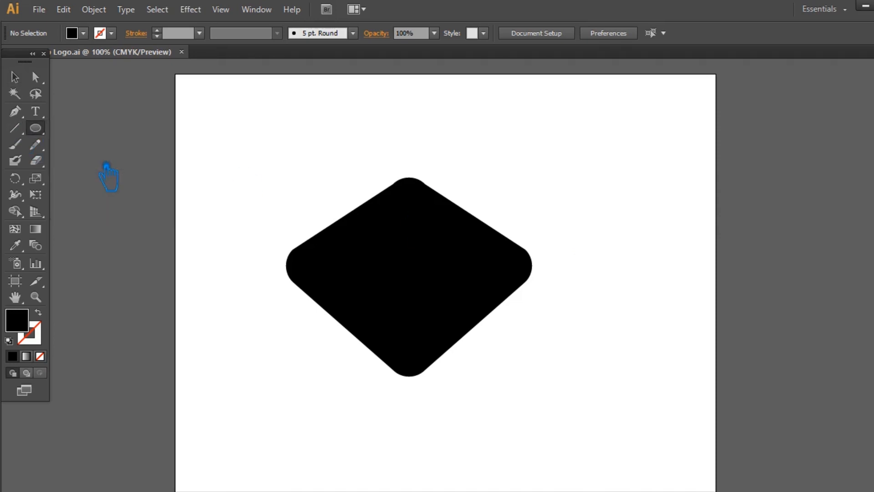
pyautogui.moveTo(211, 122); pyautogui.dragTo(283, 215)
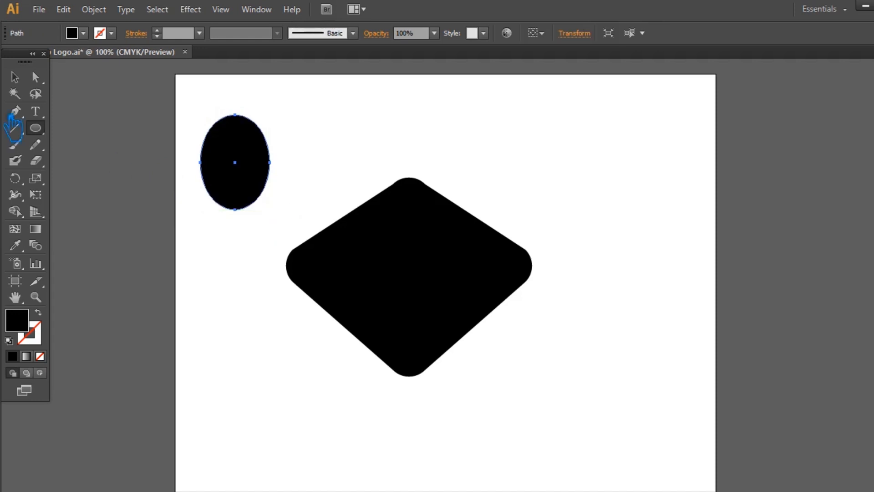
pyautogui.moveTo(36, 128); pyautogui.dragTo(156, 159)
pyautogui.moveTo(35, 128); pyautogui.dragTo(123, 127)
pyautogui.moveTo(101, 83); pyautogui.dragTo(385, 173)
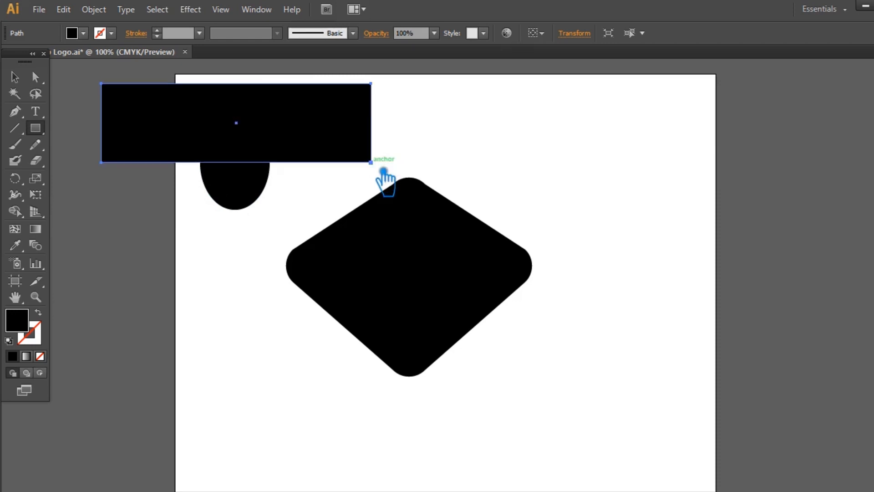
# Step: Cut away the ellipse's upper half with Minus Front, using the rectangle on top of it
pyautogui.click(22, 81)
pyautogui.keyDown('shift'); pyautogui.click(264, 195); pyautogui.keyUp('shift')
pyautogui.hotkey('ctrl', 'shift', 'F9')
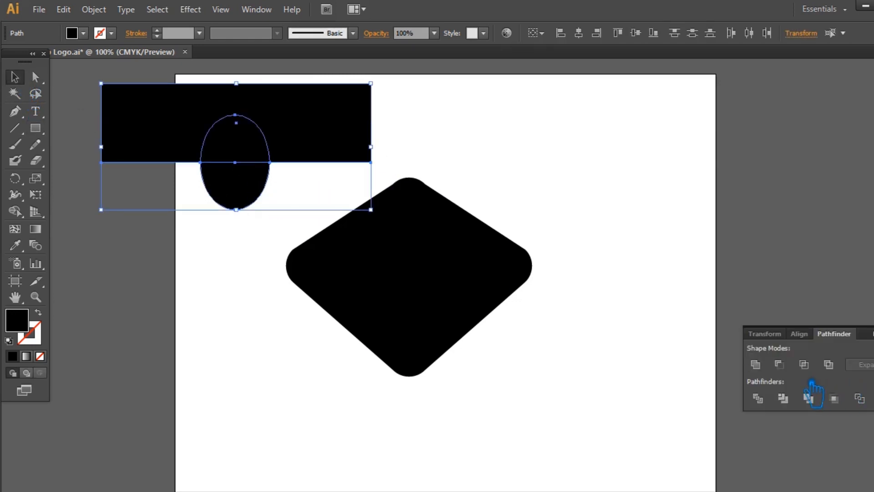
pyautogui.click(780, 364)
pyautogui.click(690, 303)
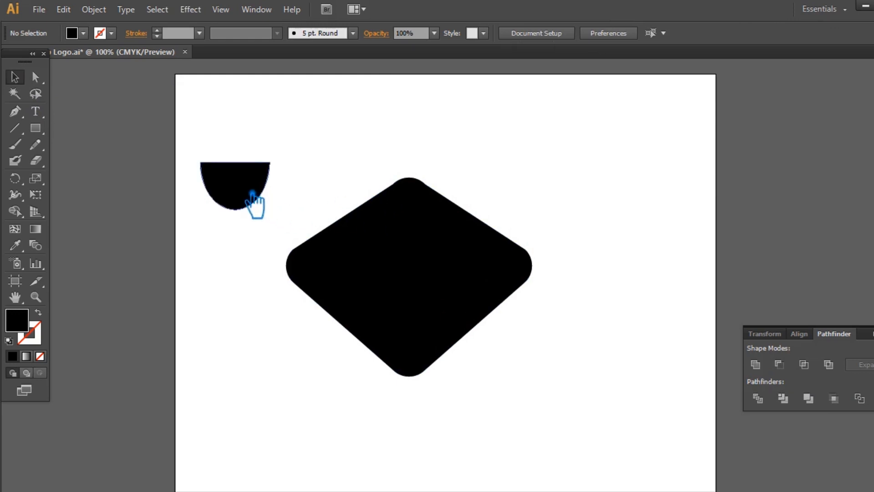
# Step: Fill the half-ellipse cup shape with a dark greyish brown
pyautogui.click(269, 195)
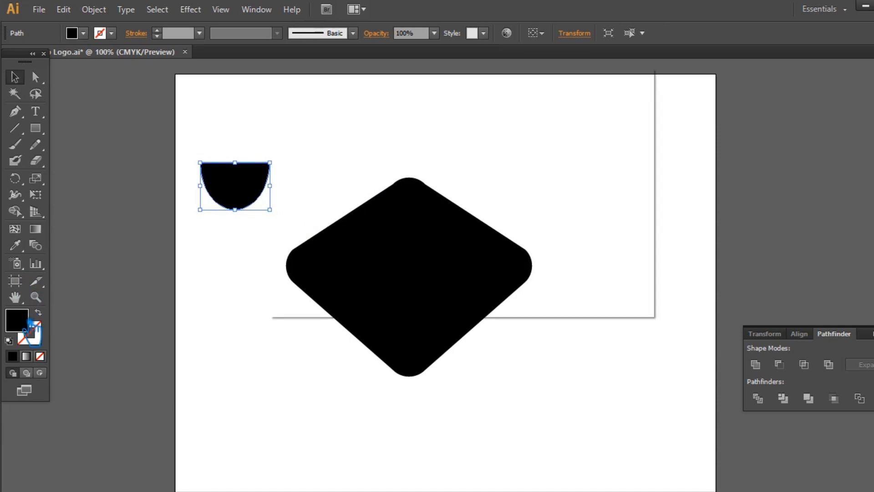
pyautogui.doubleClick(26, 321)
pyautogui.click(306, 229)
pyautogui.click(605, 117)
# Step: Place the cup shape in the middle of the diamond, centred horizontally, and save the document
pyautogui.moveTo(273, 202); pyautogui.dragTo(438, 285)
pyautogui.moveTo(410, 259); pyautogui.dragTo(430, 260)
pyautogui.keyDown('shift'); pyautogui.click(517, 266); pyautogui.keyUp('shift')
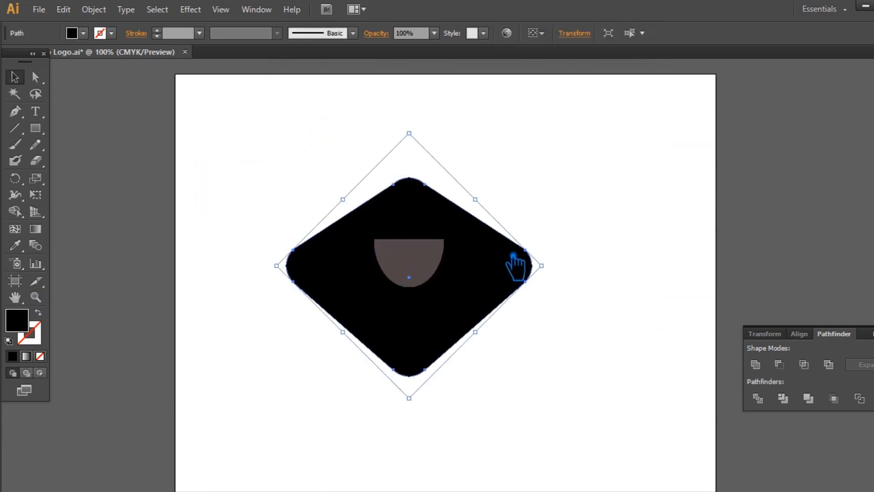
pyautogui.click(601, 218)
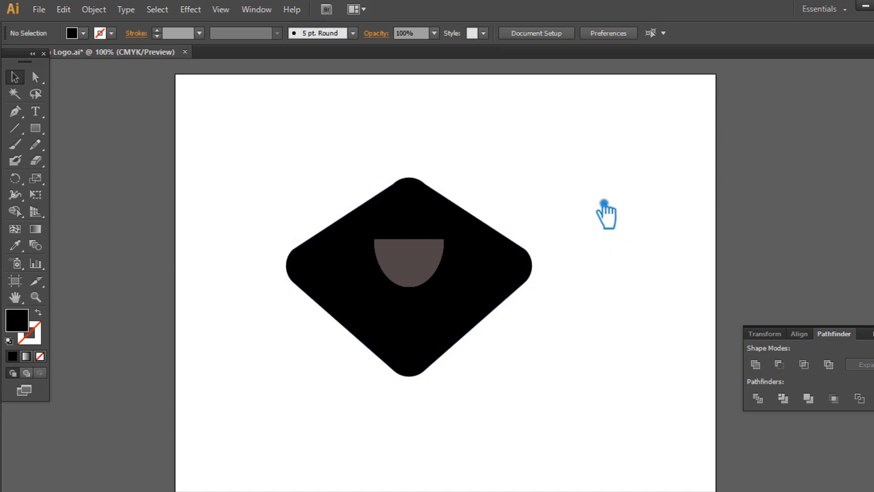
pyautogui.hotkey('ctrl', '+')
pyautogui.click(872, 329)
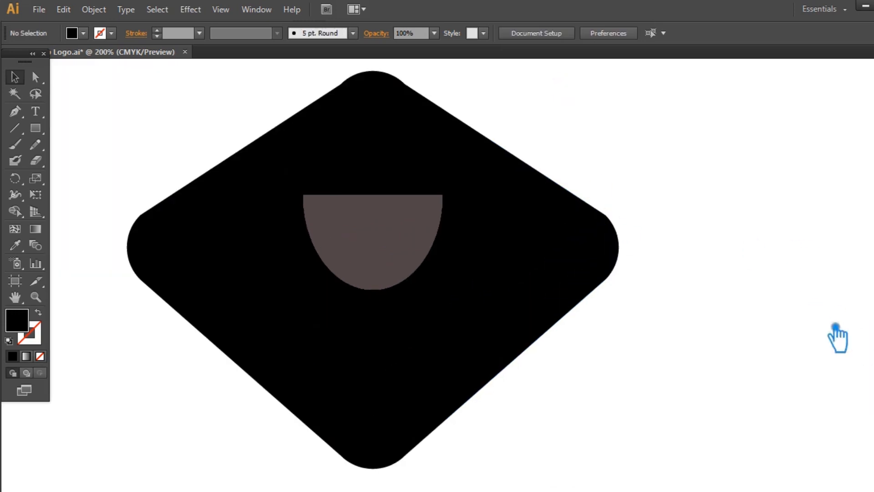
pyautogui.hotkey('ctrl', 's')
# Step: Draw a small rounded rectangle over the cup's right edge as a handle, with no fill and a stroke in the cup's colour
pyautogui.moveTo(36, 128); pyautogui.dragTo(100, 151)
pyautogui.moveTo(385, 209)
pyautogui.mouseDown()
pyautogui.moveTo(445, 239)
pyautogui.moveTo(459, 259)
pyautogui.mouseUp()
pyautogui.click(38, 312)
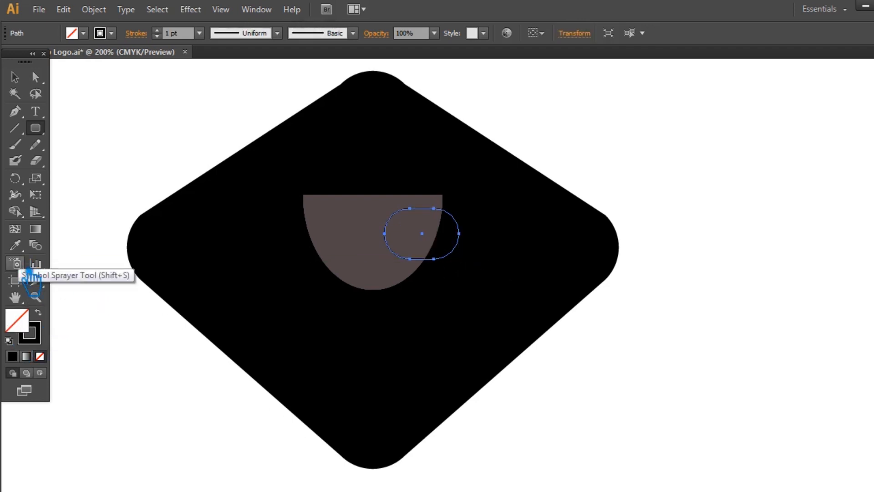
pyautogui.press('i')
pyautogui.click(335, 238)
pyautogui.click(38, 312)
# Step: Set the handle's stroke weight to 5 pt
pyautogui.click(157, 31)
pyautogui.click(157, 31)
pyautogui.click(157, 30)
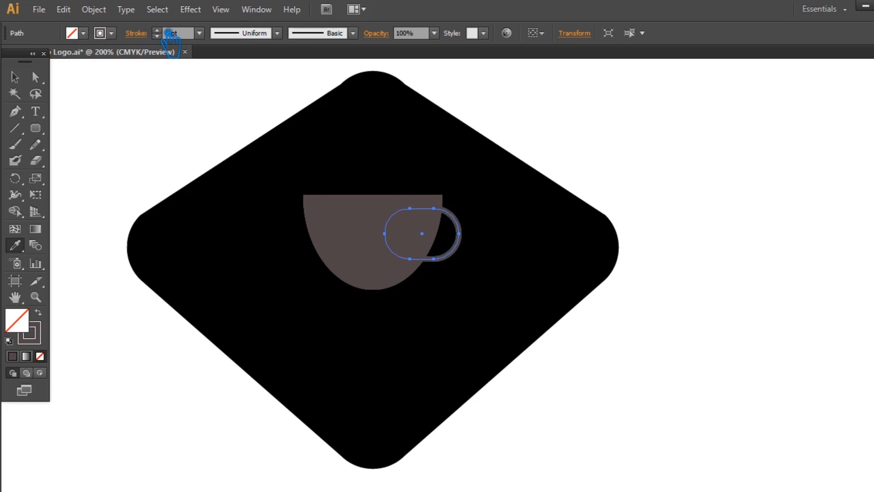
pyautogui.click(169, 33)
pyautogui.write('5')
pyautogui.press('Return')
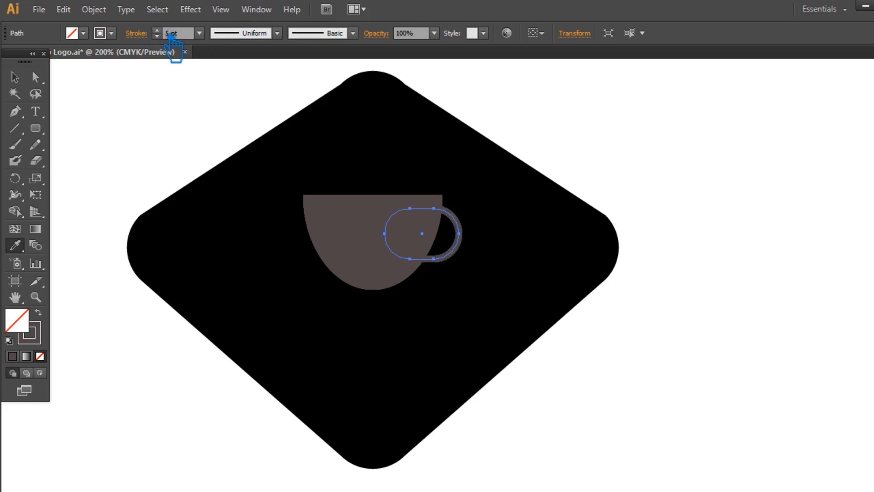
pyautogui.click(15, 76)
pyautogui.click(790, 184)
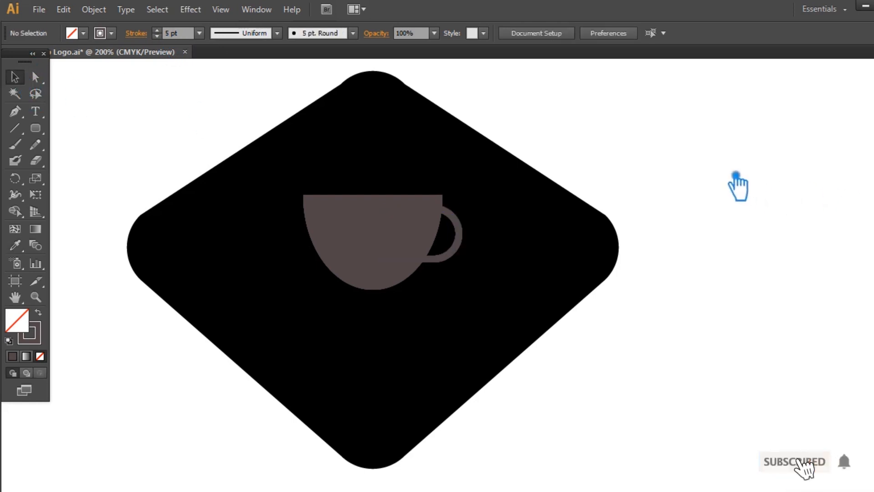
# Step: Nudge the handle slightly right and up against the cup and save the document
pyautogui.click(472, 247)
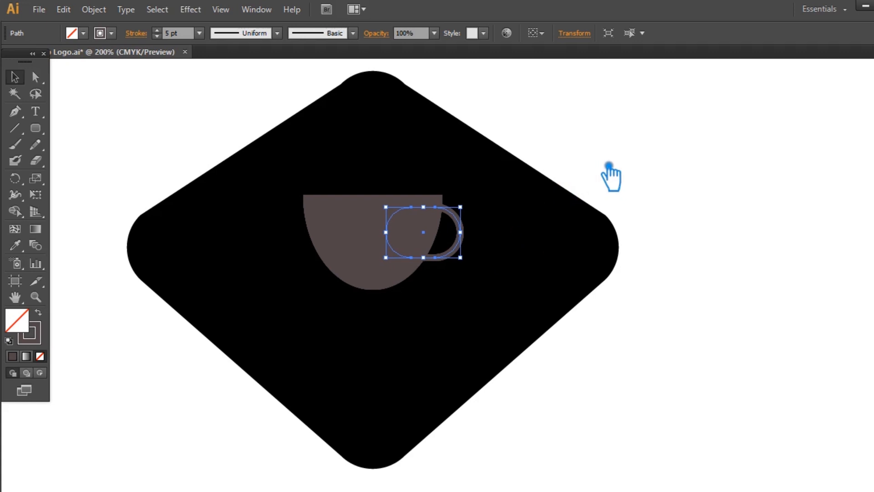
pyautogui.click(644, 160)
pyautogui.hotkey('ctrl', 's')
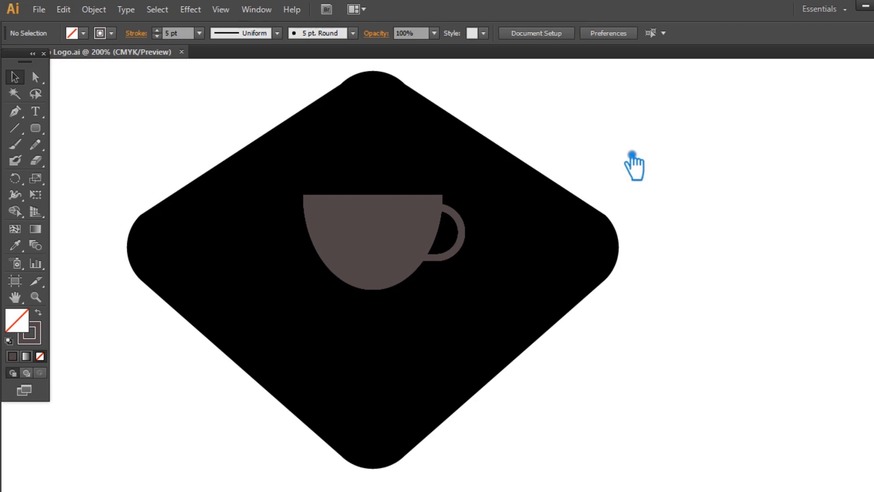
# Step: Expand the handle's fill and stroke into an outlined shape
pyautogui.click(464, 240)
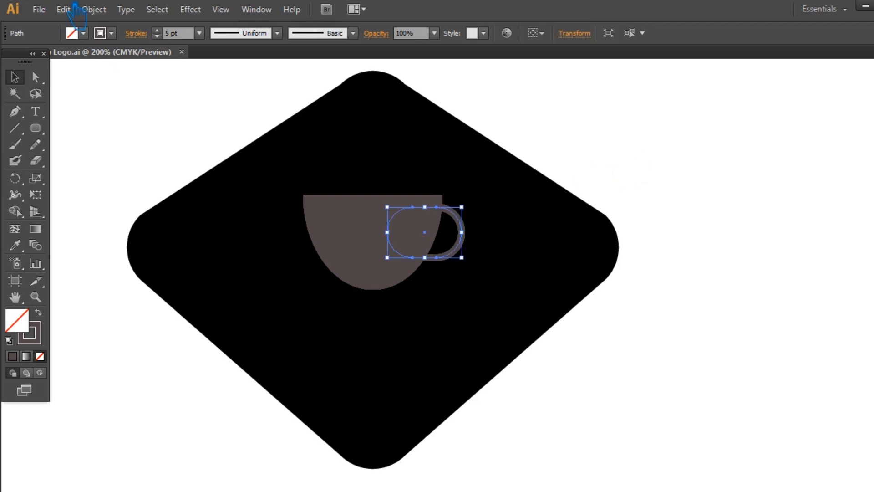
pyautogui.click(94, 9)
pyautogui.click(116, 156)
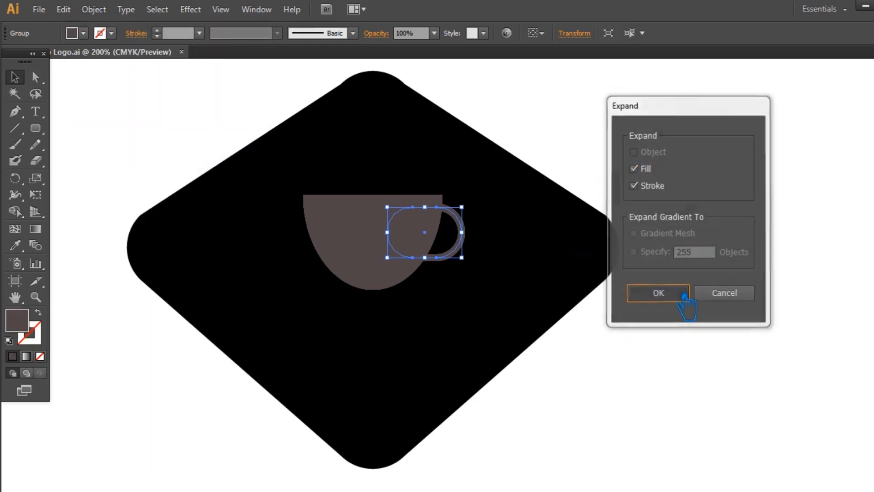
pyautogui.click(661, 291)
pyautogui.click(686, 295)
# Step: Unite the handle and the cup body into a single shape and save the document
pyautogui.click(462, 237)
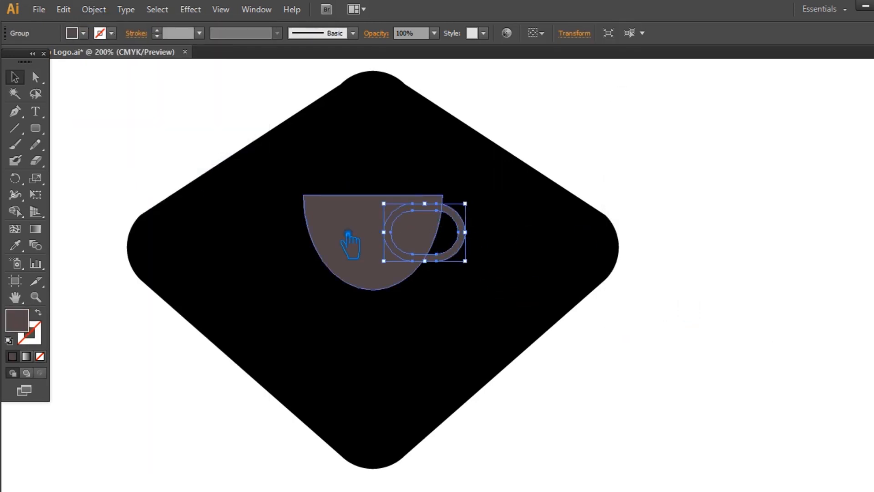
pyautogui.keyDown('shift'); pyautogui.click(347, 230); pyautogui.keyUp('shift')
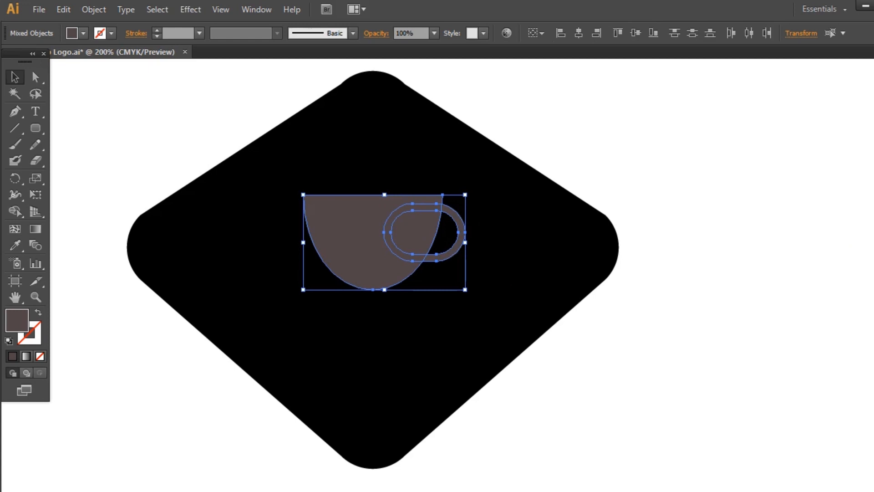
pyautogui.hotkey('ctrl', 'shift', 'F9')
pyautogui.click(755, 365)
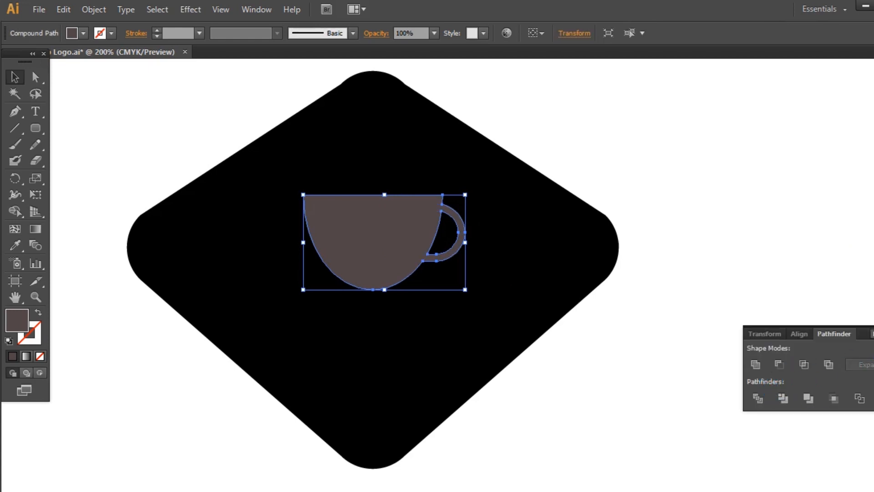
pyautogui.hotkey('ctrl', 'shift', 'F9')
pyautogui.click(762, 296)
pyautogui.hotkey('ctrl', 's')
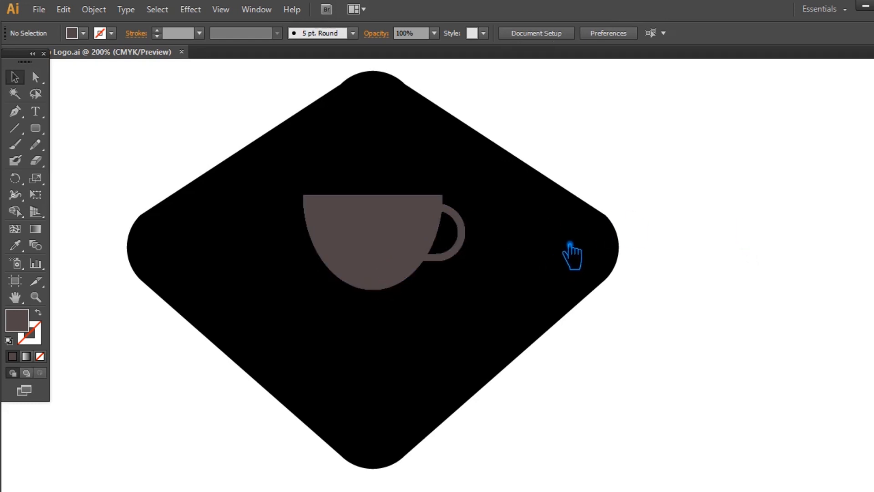
# Step: Draw a flat ellipse as a saucer centred under the cup's base and bring the cup in front of it
pyautogui.moveTo(35, 128); pyautogui.dragTo(86, 162)
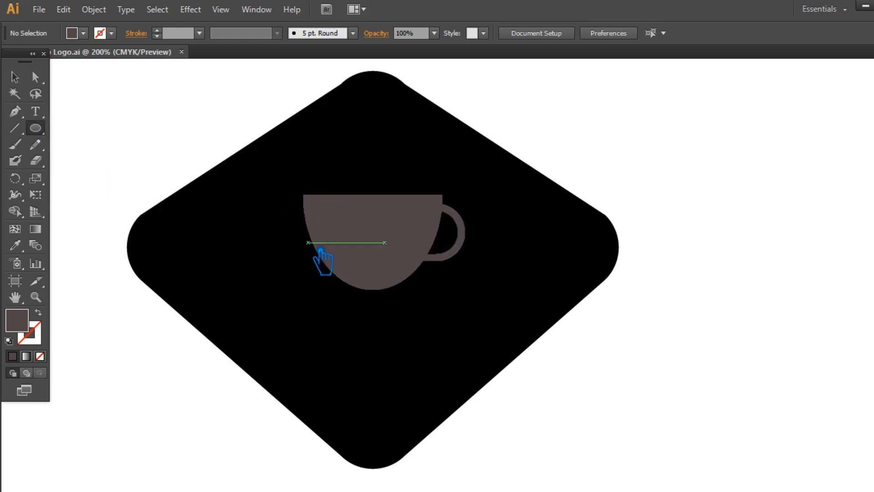
pyautogui.moveTo(318, 253); pyautogui.dragTo(431, 324)
pyautogui.press('v')
pyautogui.moveTo(374, 324); pyautogui.dragTo(385, 304)
pyautogui.click(396, 234)
pyautogui.hotkey('ctrl', 'shift', ']')
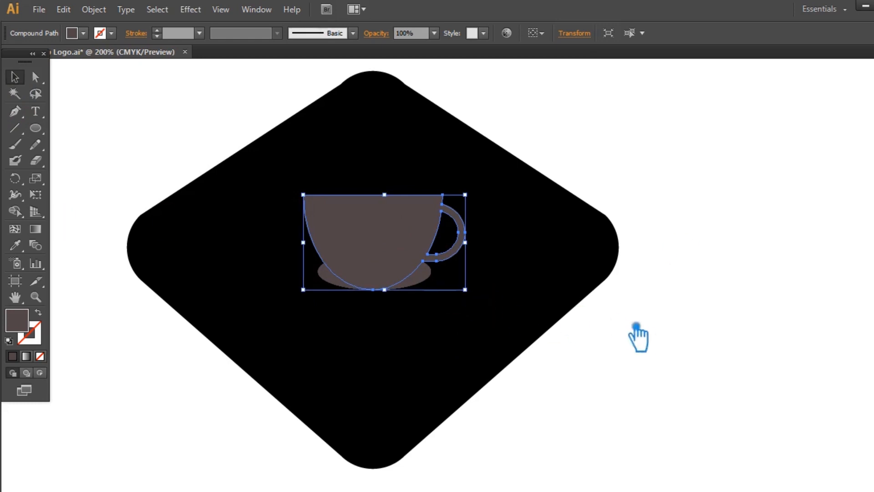
pyautogui.click(638, 340)
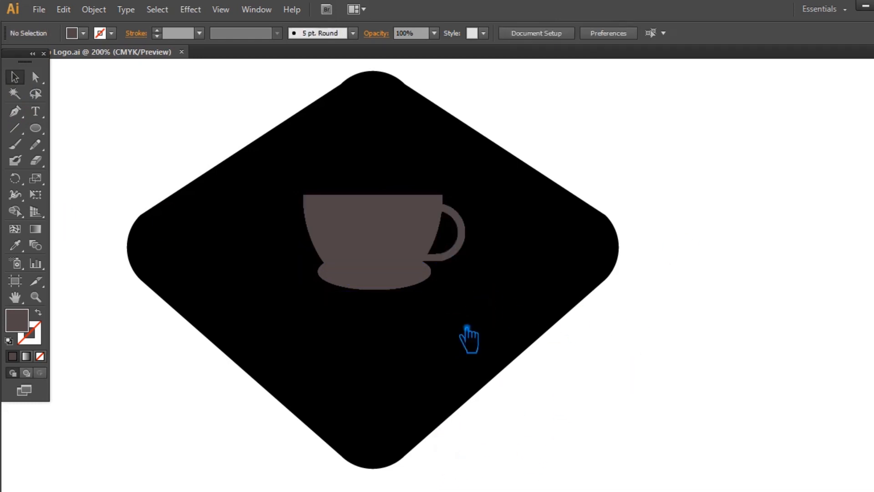
# Step: Fill the saucer ellipse with the dark brown colour 3F2B33
pyautogui.click(438, 282)
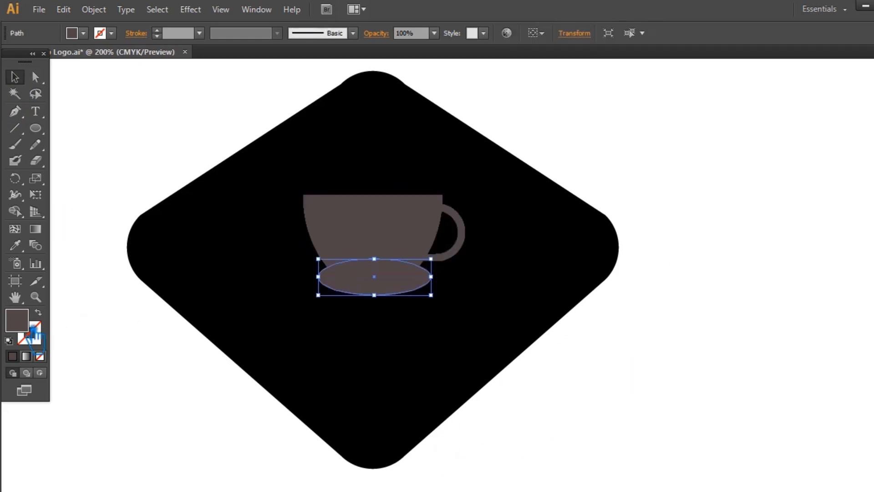
pyautogui.doubleClick(17, 320)
pyautogui.write('3F2B33')
pyautogui.click(605, 123)
pyautogui.click(683, 277)
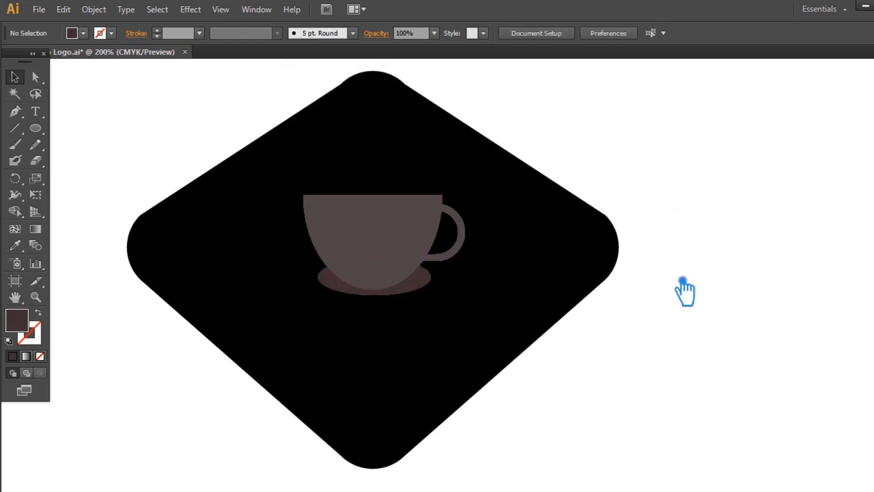
# Step: Shift the saucer ellipse slightly lower beneath the cup
pyautogui.click(406, 288)
pyautogui.click(419, 293)
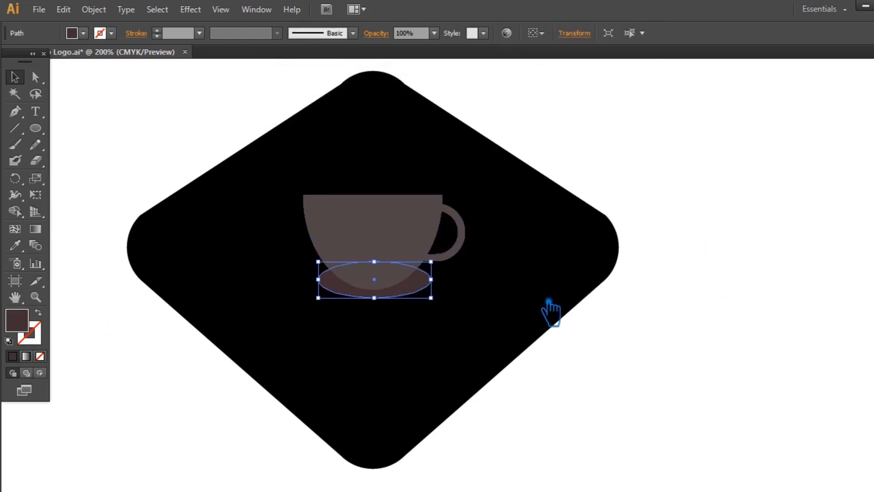
pyautogui.click(656, 365)
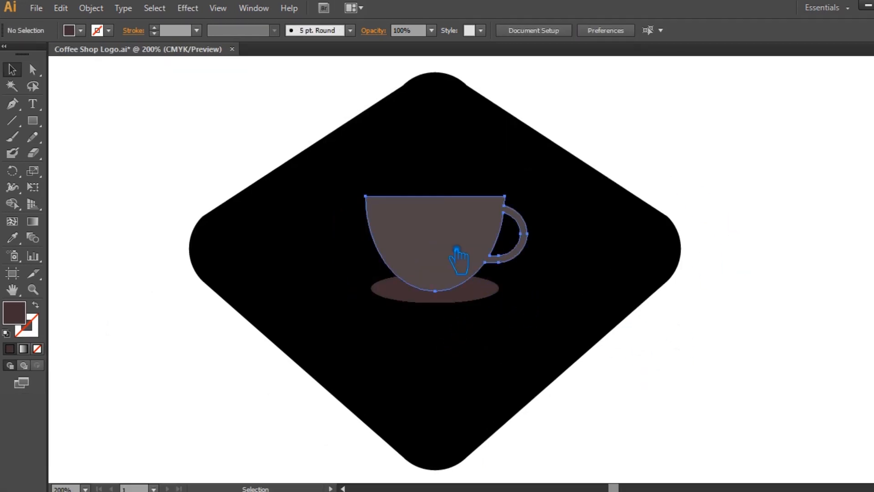
# Step: Offset the cup's path outward by 0.05 in with miter joins
pyautogui.click(456, 250)
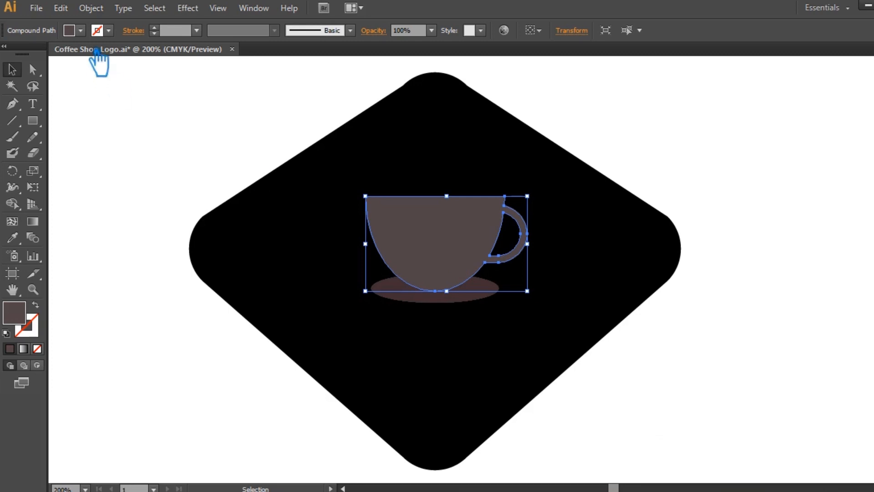
pyautogui.click(91, 8)
pyautogui.moveTo(155, 291)
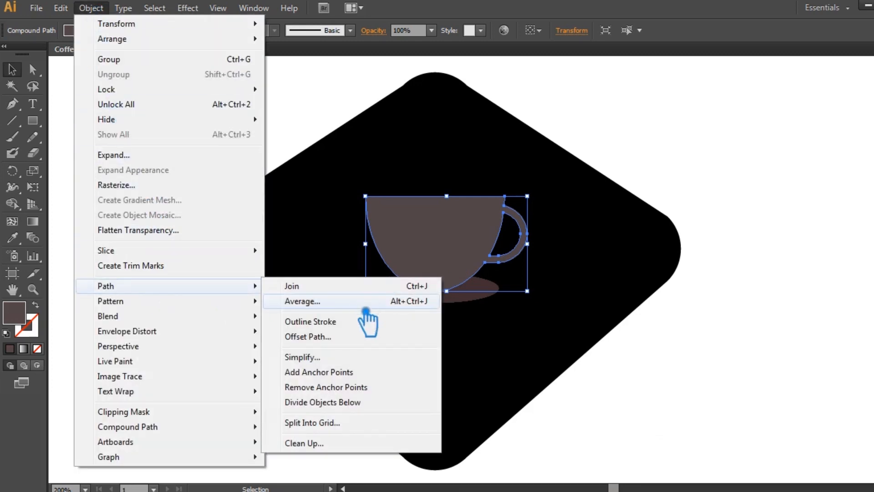
pyautogui.click(401, 279)
pyautogui.click(640, 271)
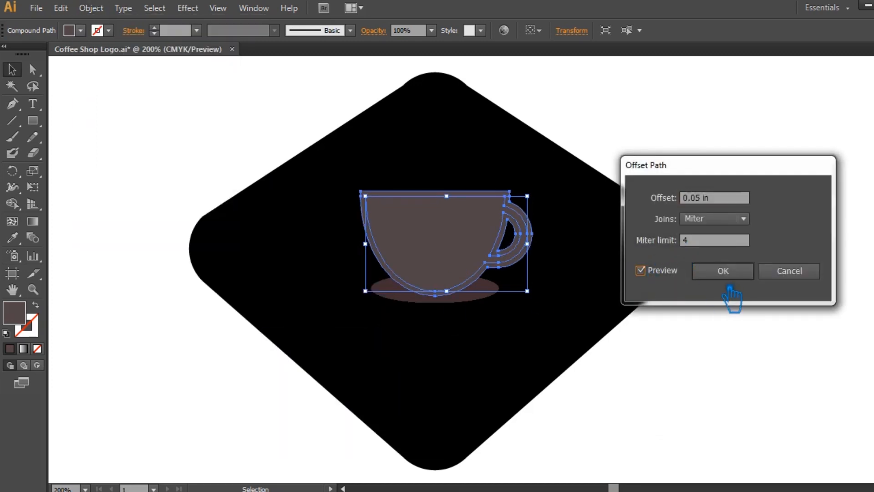
pyautogui.click(723, 271)
# Step: Split the cup, its offset outline and the saucer into separate ungrouped pieces and delete the outer offset rim around the cup
pyautogui.keyDown('shift'); pyautogui.click(483, 274); pyautogui.keyUp('shift')
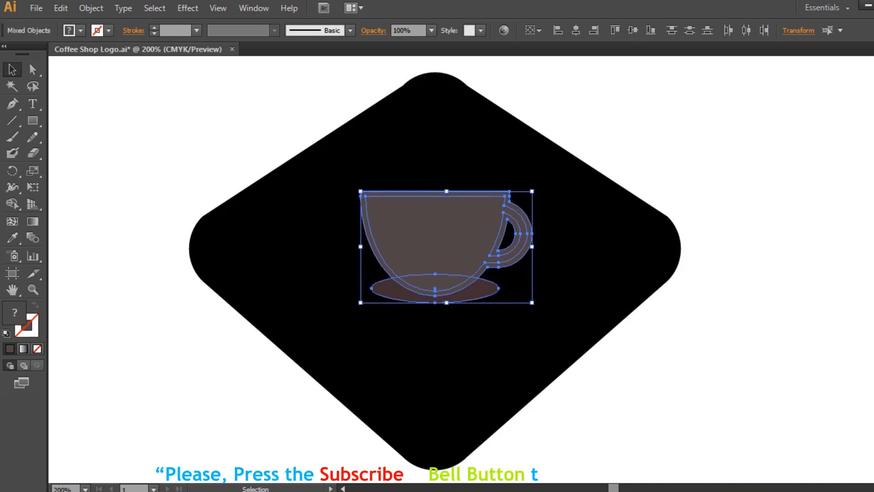
pyautogui.hotkey('ctrl', 'shift', 'F9')
pyautogui.click(762, 302)
pyautogui.hotkey('ctrl', 'shift', 'F9')
pyautogui.hotkey('ctrl', 'shift', 'a')
pyautogui.click(483, 216)
pyautogui.rightClick(472, 209)
pyautogui.click(515, 290)
pyautogui.click(733, 257)
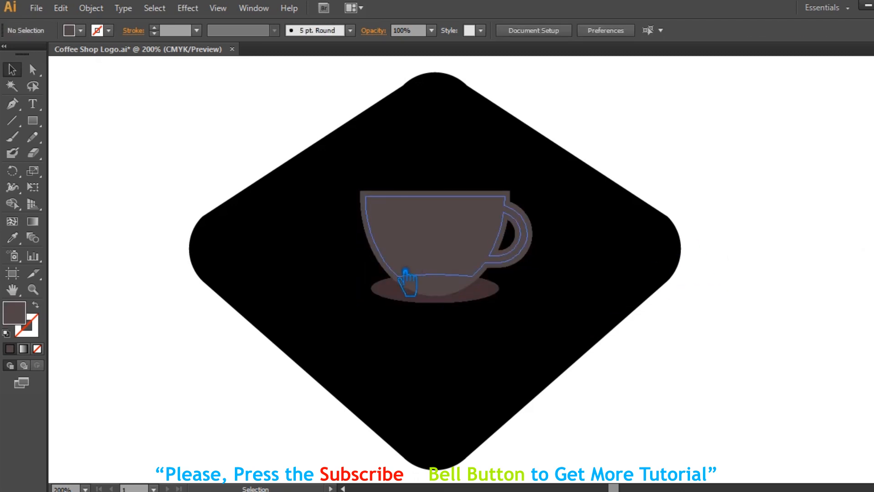
pyautogui.click(394, 272)
pyautogui.press('Delete')
# Step: Fill the thin crescent between the cup's base and the saucer with the dark brown 35292D
pyautogui.click(416, 287)
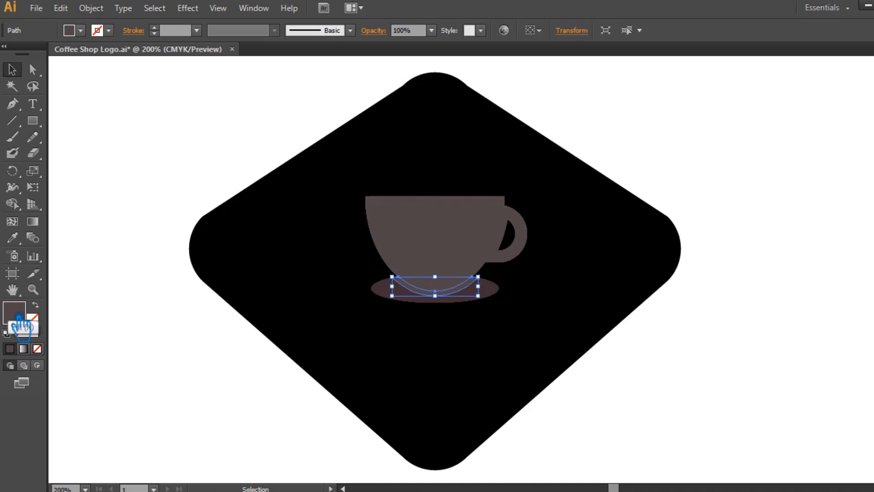
pyautogui.doubleClick(19, 319)
pyautogui.click(399, 240)
pyautogui.click(697, 108)
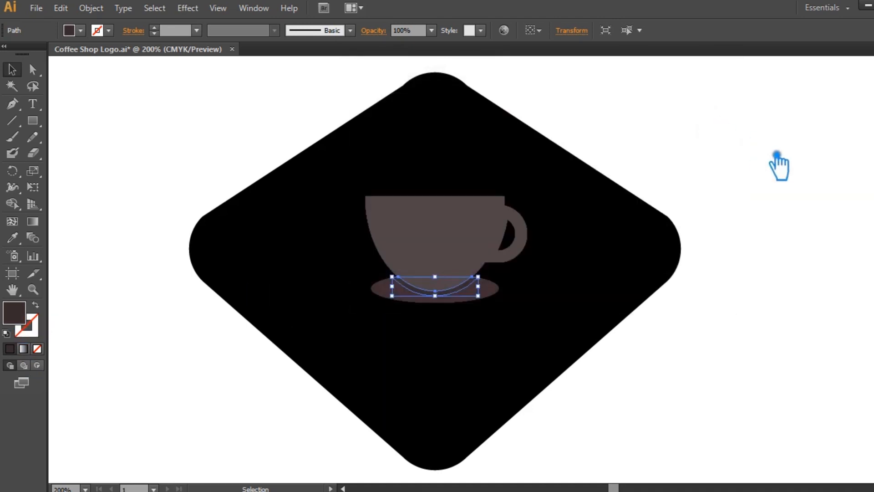
pyautogui.click(756, 156)
# Step: Unite the cup's lower piece overlapping the saucer with the rest of the cup
pyautogui.click(462, 310)
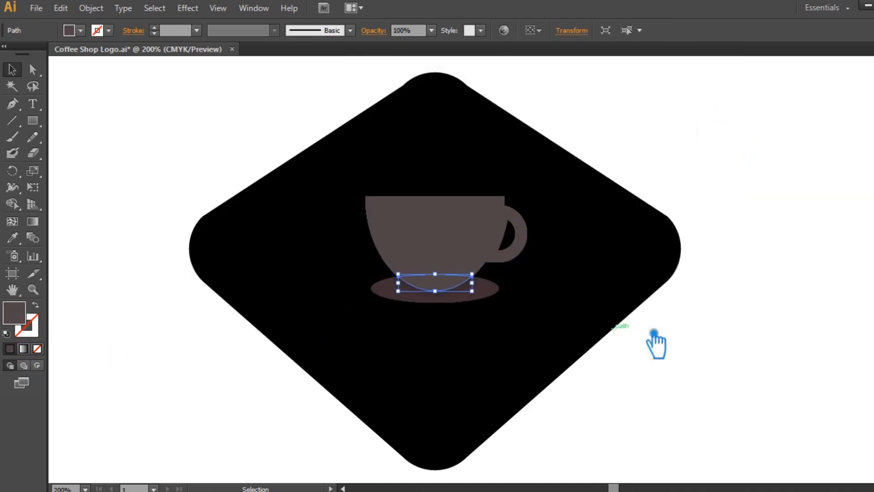
pyautogui.keyDown('shift'); pyautogui.click(441, 220); pyautogui.keyUp('shift')
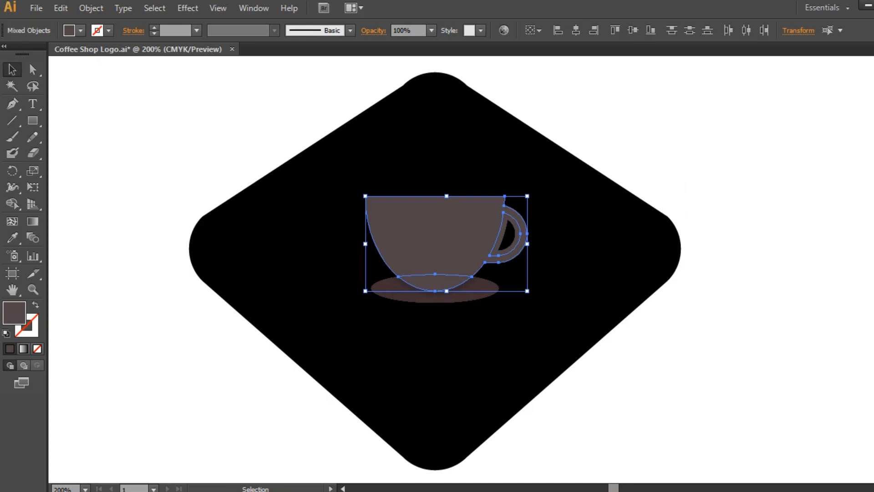
pyautogui.hotkey('shift', 'ctrl', 'F9')
pyautogui.click(769, 272)
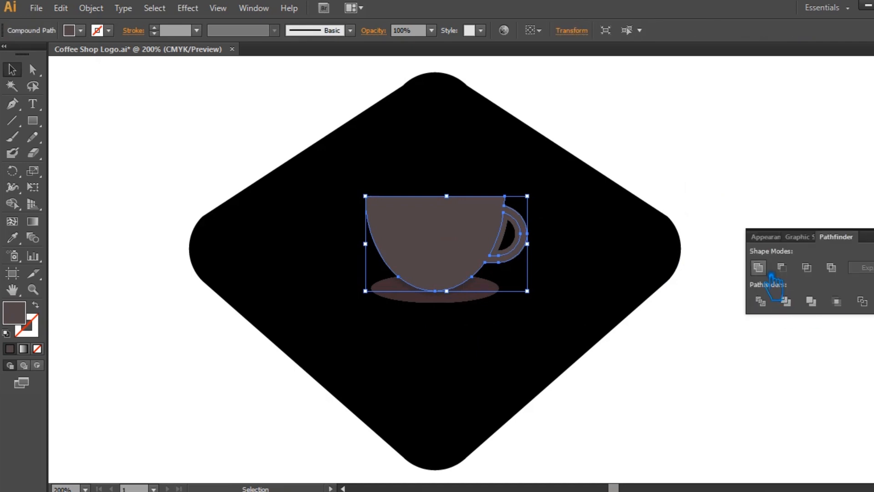
pyautogui.hotkey('shift', 'ctrl', 'F9')
pyautogui.hotkey('ctrl', 'shift', 'a')
# Step: Delete the leftover offset pieces inside the cup's handle opening
pyautogui.click(433, 295)
pyautogui.click(646, 177)
pyautogui.click(520, 234)
pyautogui.press('Delete')
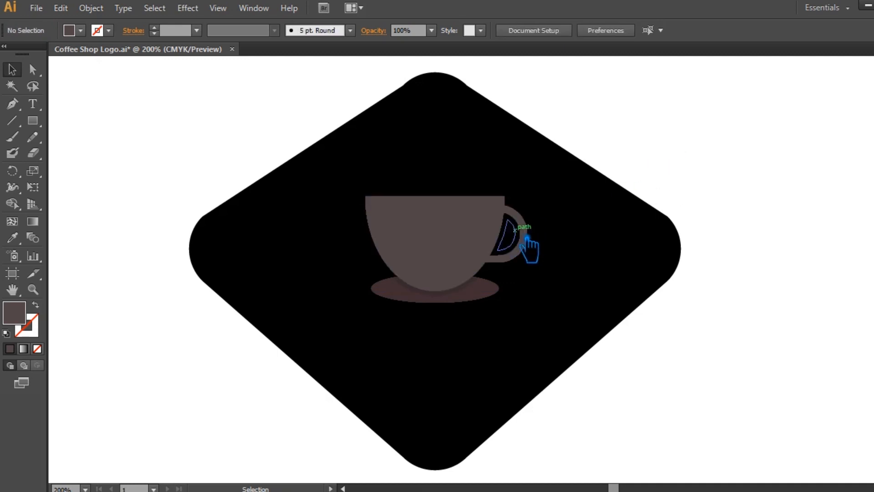
pyautogui.click(516, 233)
pyautogui.press('Delete')
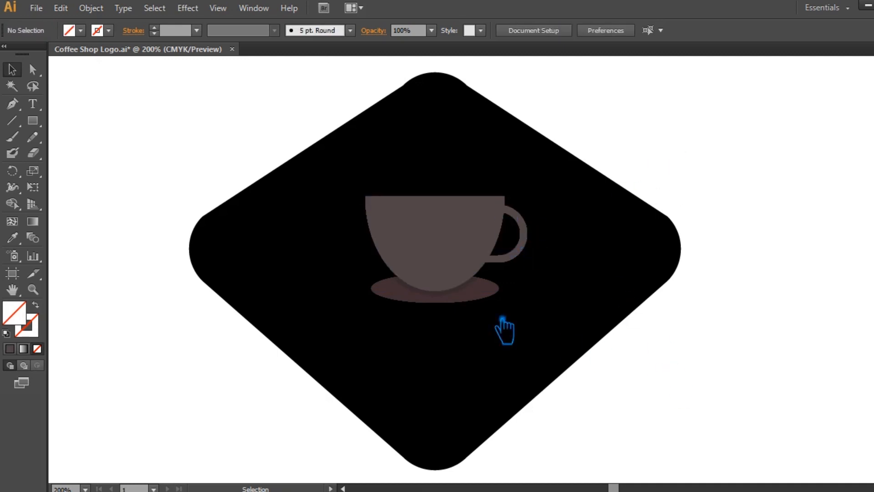
# Step: Fill the crescent beneath the cup with the near-black brown 1D1719
pyautogui.click(445, 298)
pyautogui.doubleClick(14, 313)
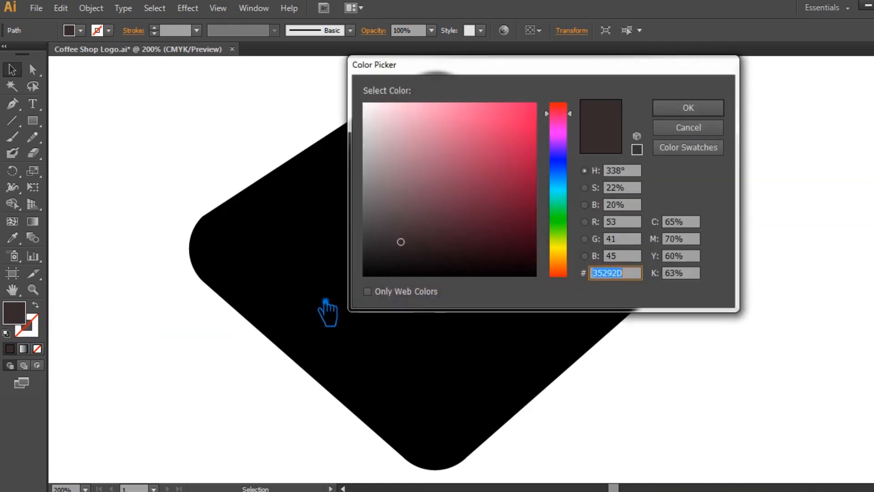
pyautogui.click(416, 257)
pyautogui.click(688, 107)
pyautogui.click(769, 359)
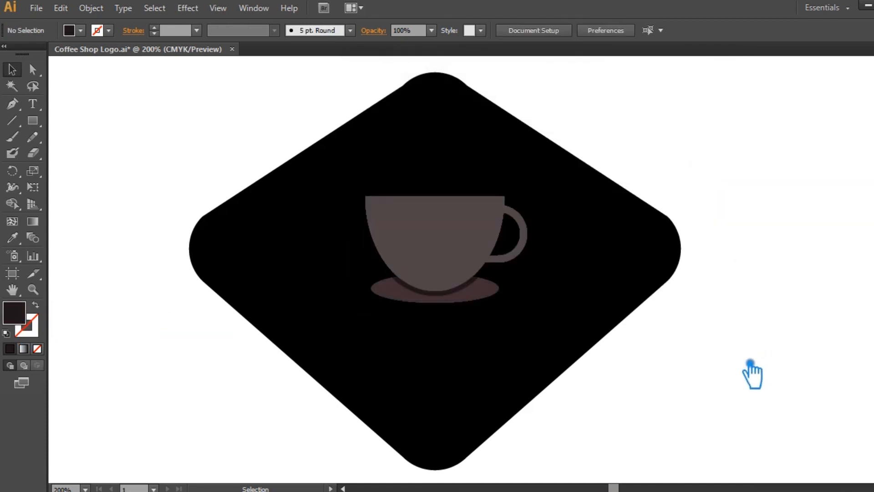
# Step: Match the saucer's fill to the near-black crescent with the Eyedropper
pyautogui.click(407, 304)
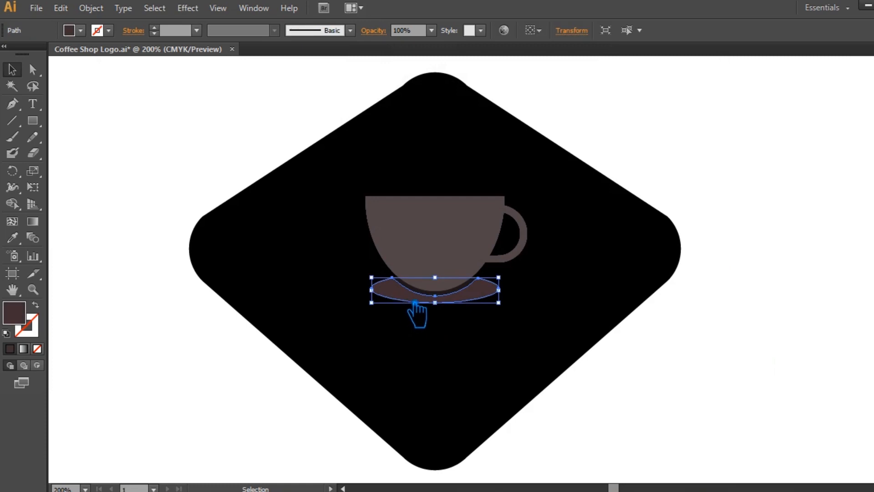
pyautogui.click(13, 238)
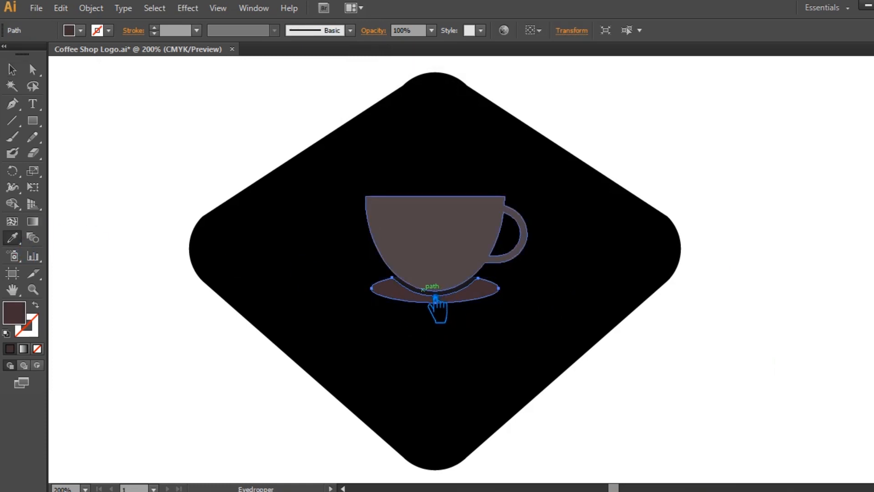
pyautogui.click(435, 299)
pyautogui.hotkey('ctrl', 'z')
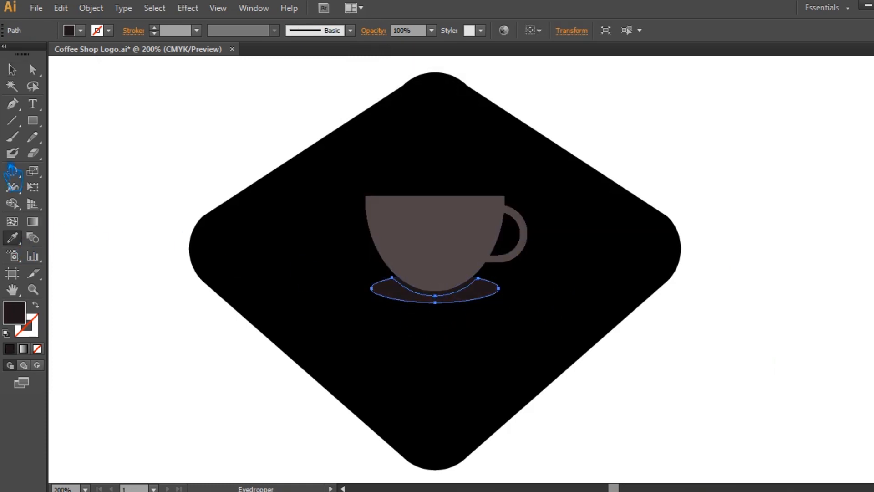
pyautogui.click(12, 70)
pyautogui.click(191, 141)
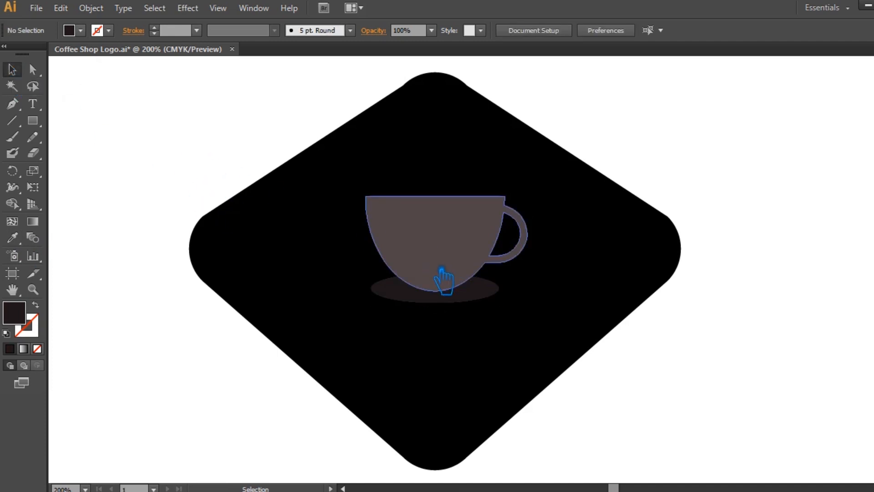
# Step: Give the saucer a dark brown fill slightly lighter than the crescent and save the document
pyautogui.click(466, 305)
pyautogui.doubleClick(24, 312)
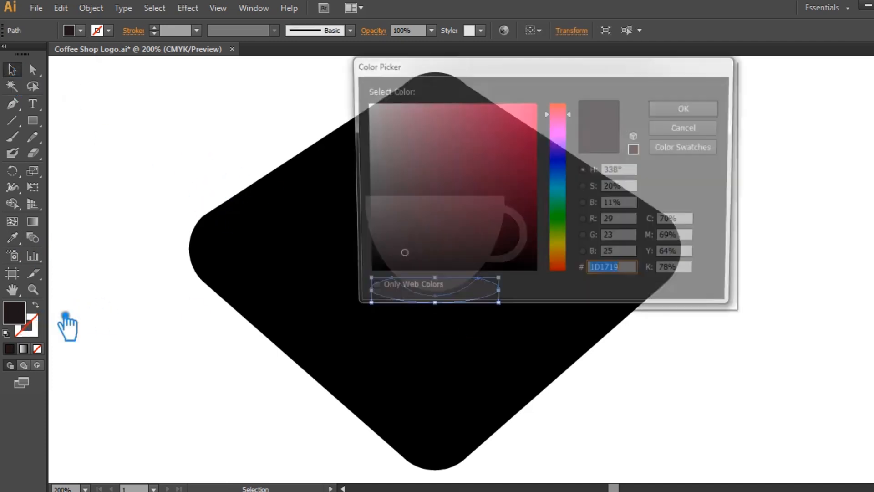
pyautogui.click(688, 107)
pyautogui.click(757, 187)
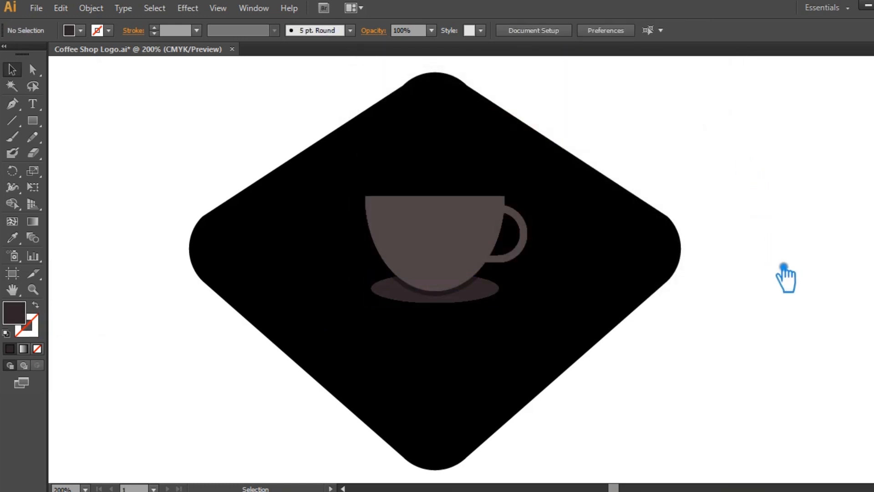
pyautogui.hotkey('ctrl', 's')
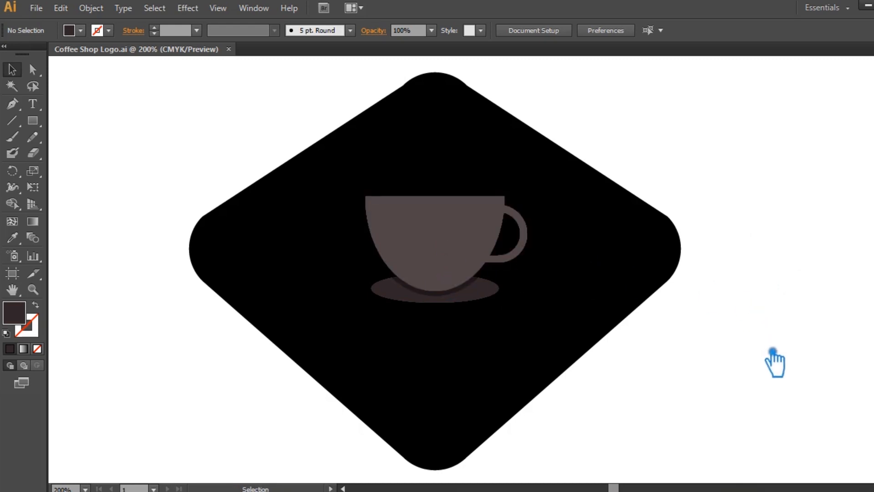
# Step: Draw a vertical S-shaped steam line above the cup's centre with the Pen tool, giving it a dark brown stroke and no fill
pyautogui.click(12, 104)
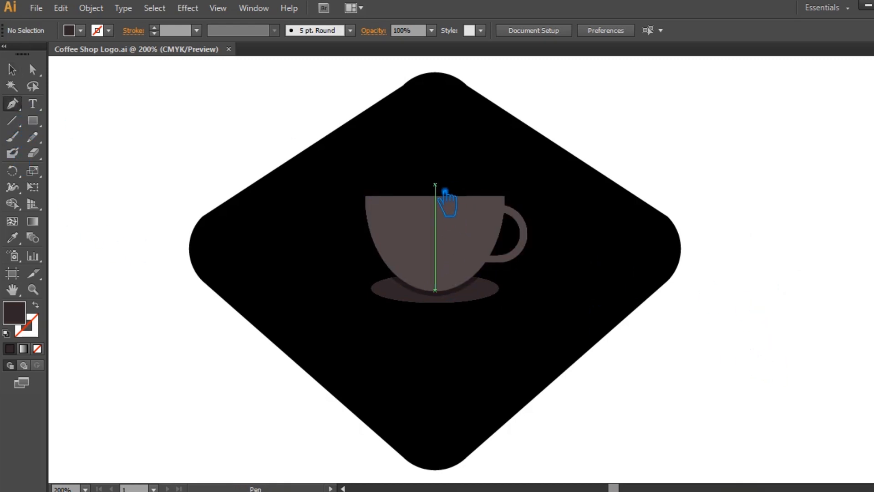
pyautogui.click(435, 184)
pyautogui.moveTo(435, 141); pyautogui.dragTo(453, 123)
pyautogui.click(436, 101)
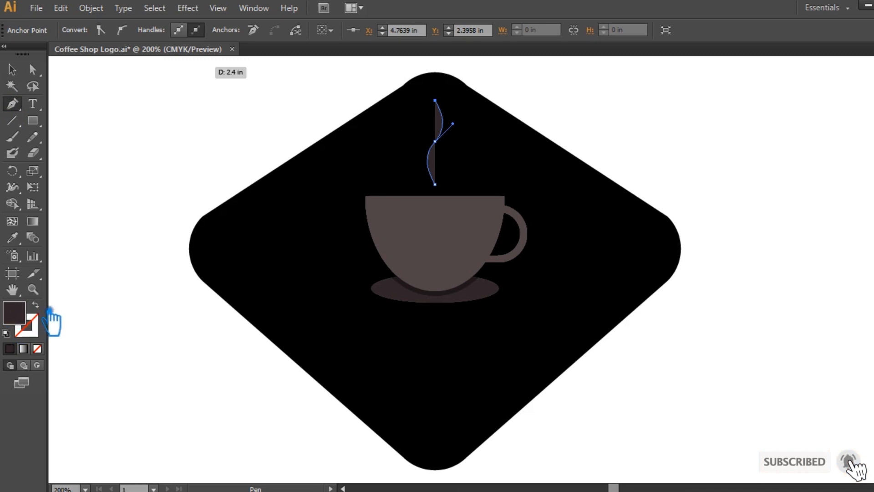
pyautogui.click(35, 305)
pyautogui.click(26, 325)
pyautogui.click(12, 69)
pyautogui.click(184, 148)
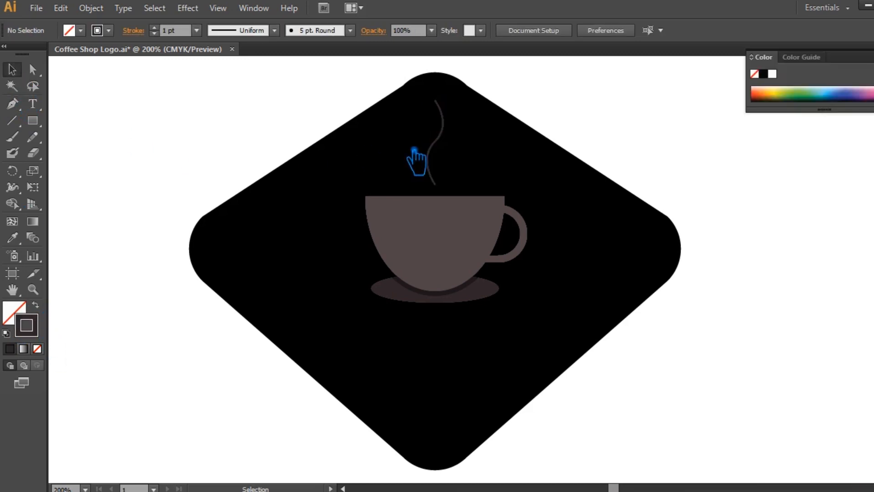
# Step: Set the steam line's stroke to 5 pt with the width profile that tapers at both ends
pyautogui.click(438, 151)
pyautogui.click(154, 27)
pyautogui.click(154, 27)
pyautogui.click(154, 27)
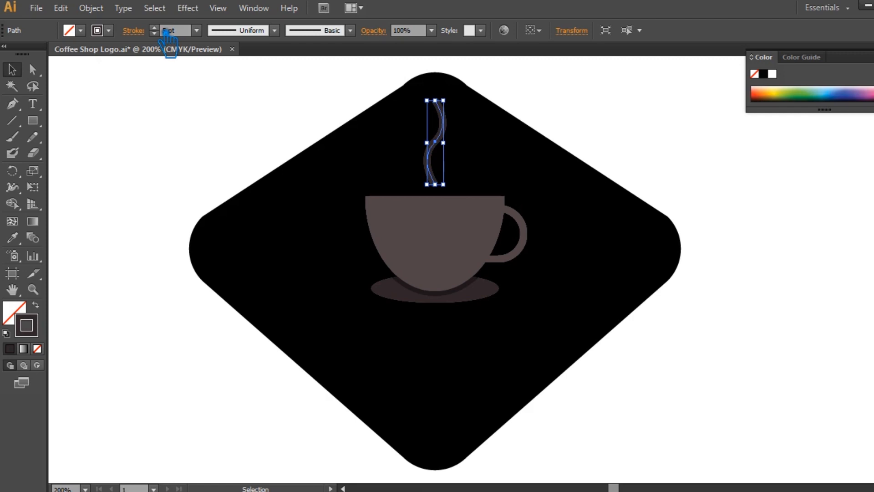
pyautogui.click(223, 75)
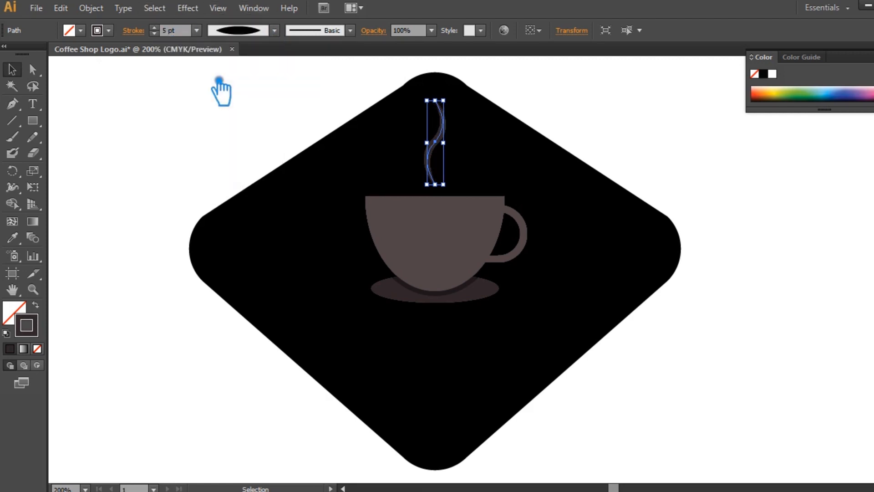
pyautogui.click(617, 137)
# Step: Duplicate the steam line to its right, scale the copy down and nudge it lower
pyautogui.moveTo(429, 151); pyautogui.dragTo(459, 155)
pyautogui.keyDown('alt'); pyautogui.moveTo(459, 100); pyautogui.dragTo(473, 117); pyautogui.keyUp('alt')
pyautogui.press('Down')
pyautogui.press('Down')
pyautogui.press('Down')
pyautogui.press('Down')
pyautogui.press('Down')
pyautogui.press('Down')
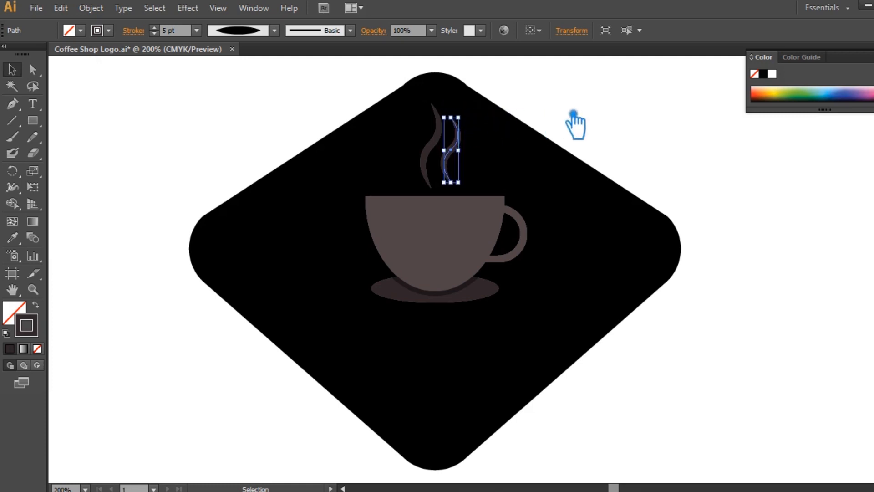
pyautogui.click(589, 125)
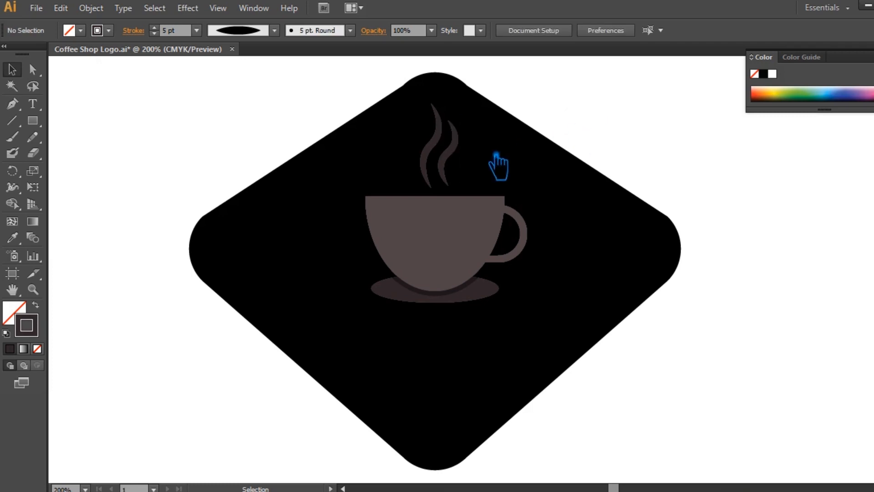
# Step: Copy the shorter steam line to the other side of the tall one and scale this third line smaller
pyautogui.moveTo(457, 156)
pyautogui.mouseDown()
pyautogui.moveTo(423, 166)
pyautogui.moveTo(415, 156)
pyautogui.mouseUp()
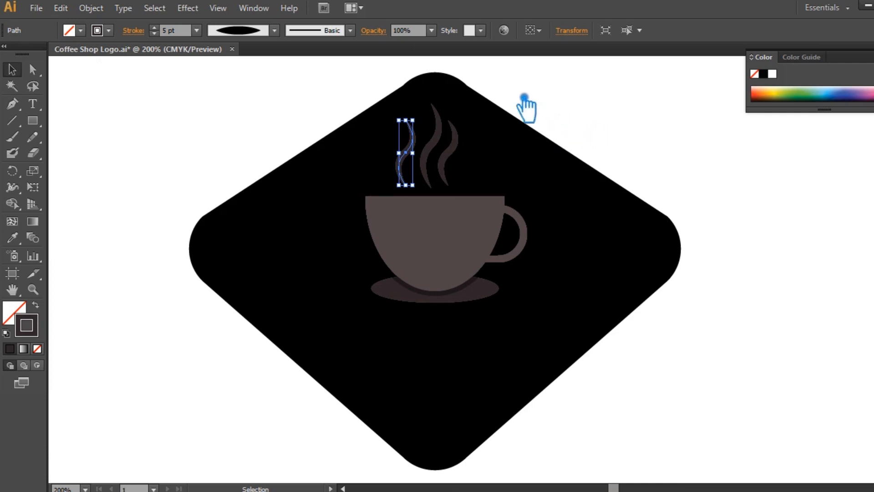
pyautogui.moveTo(411, 122); pyautogui.dragTo(411, 137)
pyautogui.hotkey('ctrl', 'z')
pyautogui.hotkey('ctrl', 'z')
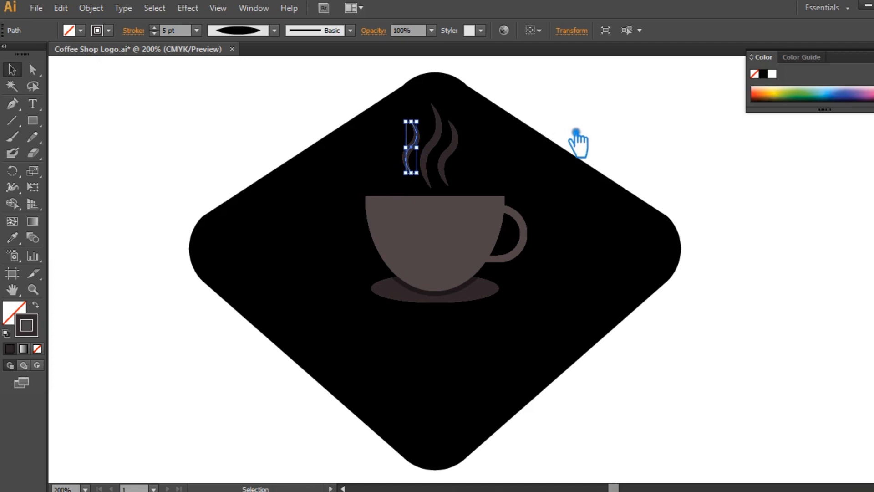
pyautogui.click(575, 128)
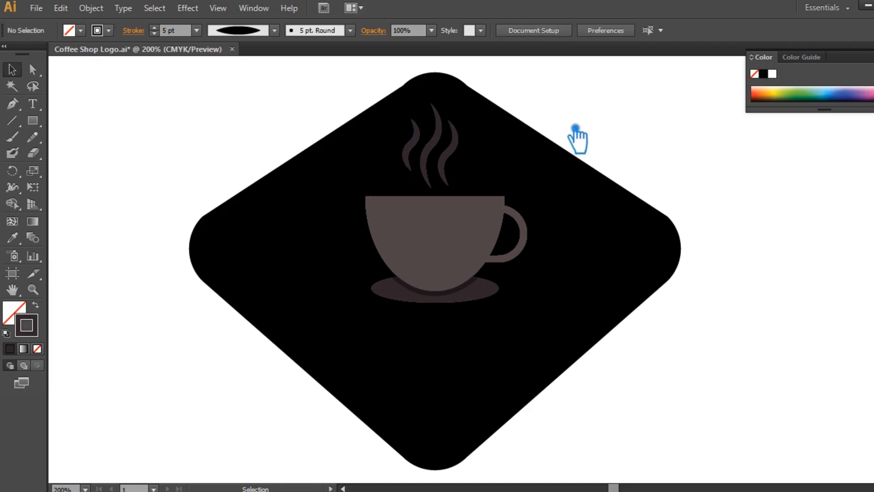
# Step: Remove the dark crescent between the cup and the saucer to leave a gap showing the black background
pyautogui.click(430, 294)
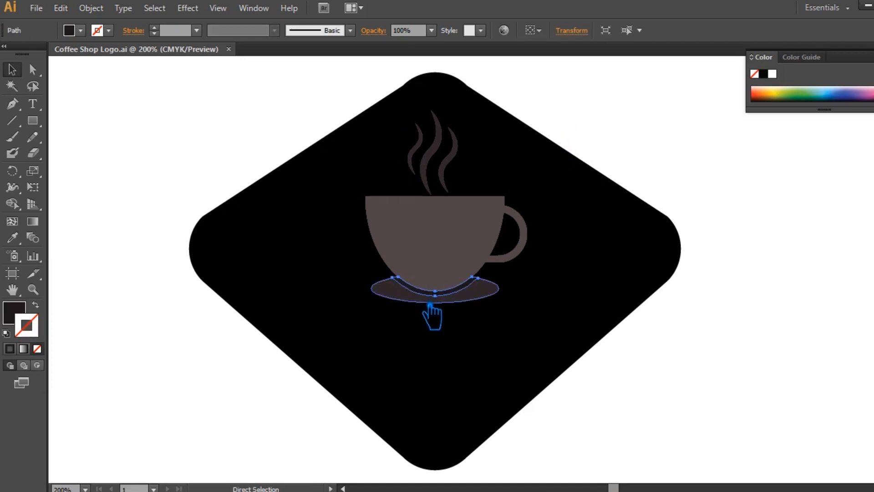
pyautogui.hotkey('ctrl', 'x')
pyautogui.hotkey('ctrl', 'z')
pyautogui.hotkey('ctrl', 'shift', 'z')
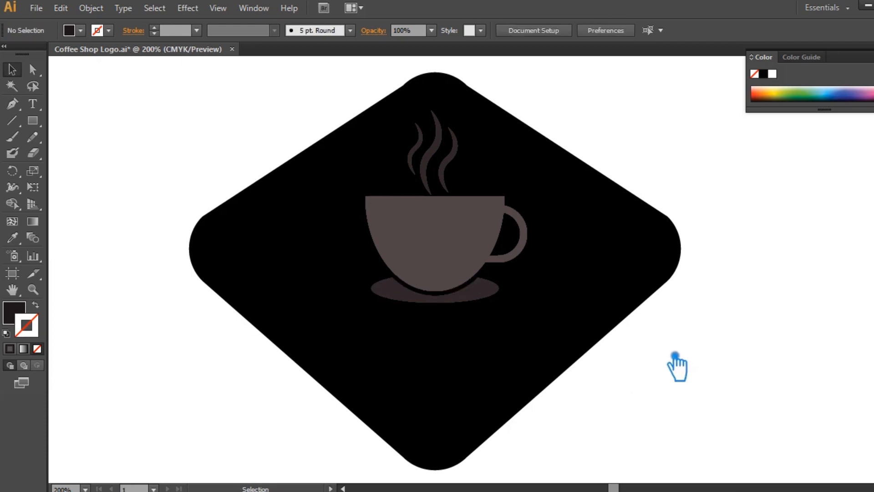
# Step: Select the cup and the saucer together
pyautogui.click(489, 294)
pyautogui.keyDown('shift'); pyautogui.click(447, 217); pyautogui.keyUp('shift')
pyautogui.press('ctrl')
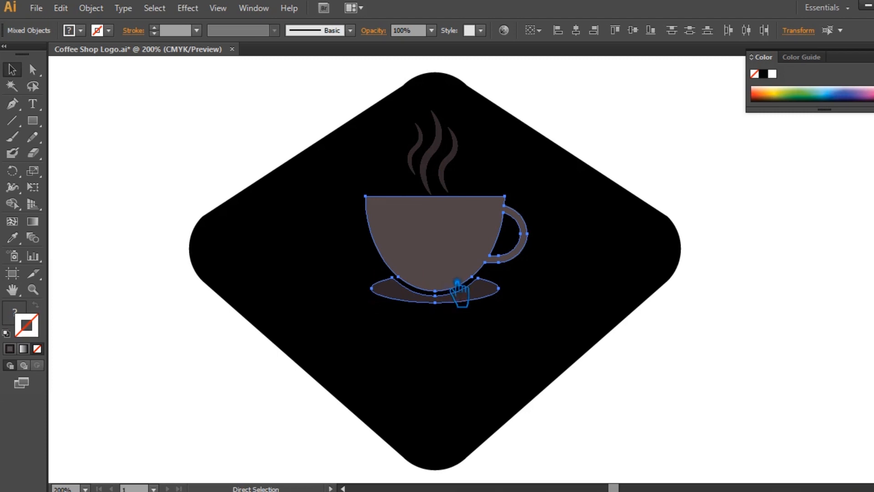
# Step: Expand the appearance of the three steam lines into plain shapes and save the document
pyautogui.click(447, 164)
pyautogui.click(91, 8)
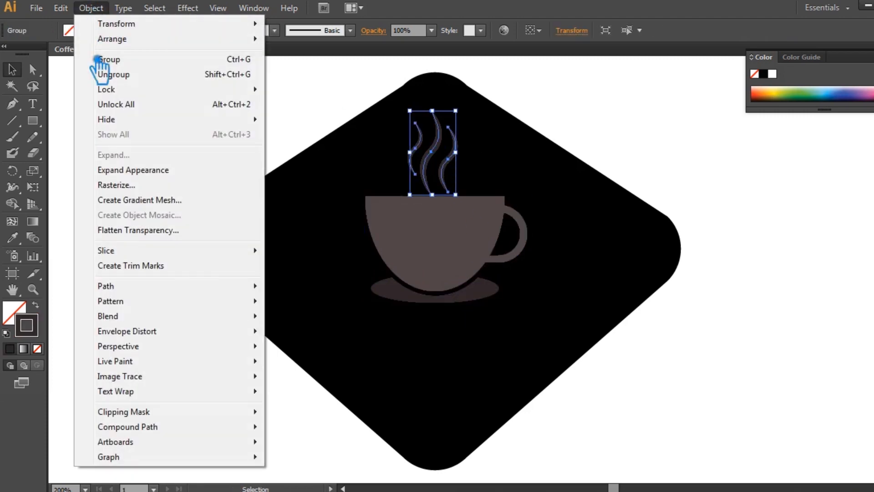
pyautogui.click(137, 173)
pyautogui.click(756, 355)
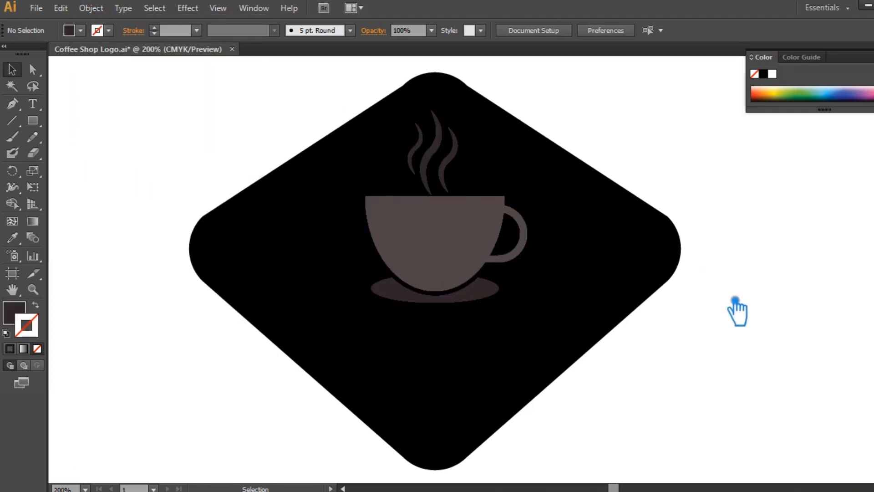
pyautogui.hotkey('ctrl', 's')
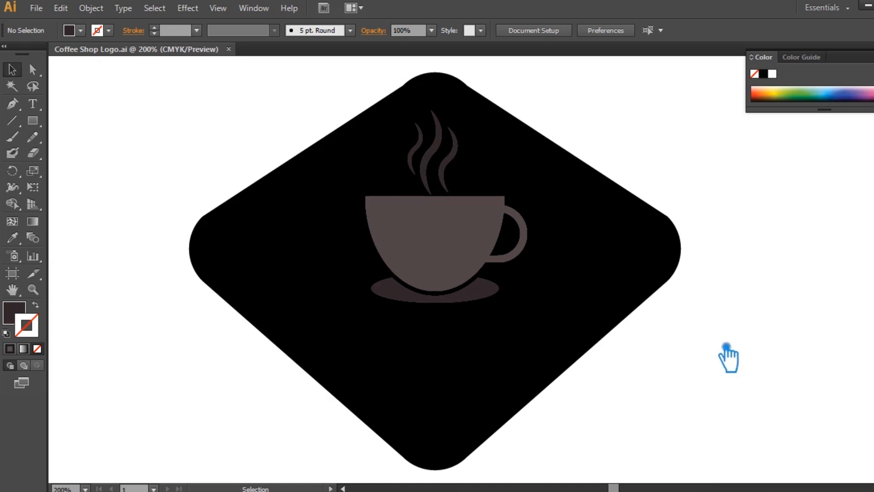
# Step: Scale up the cup, saucer and steam group on the black diamond
pyautogui.hotkey('ctrl', '-')
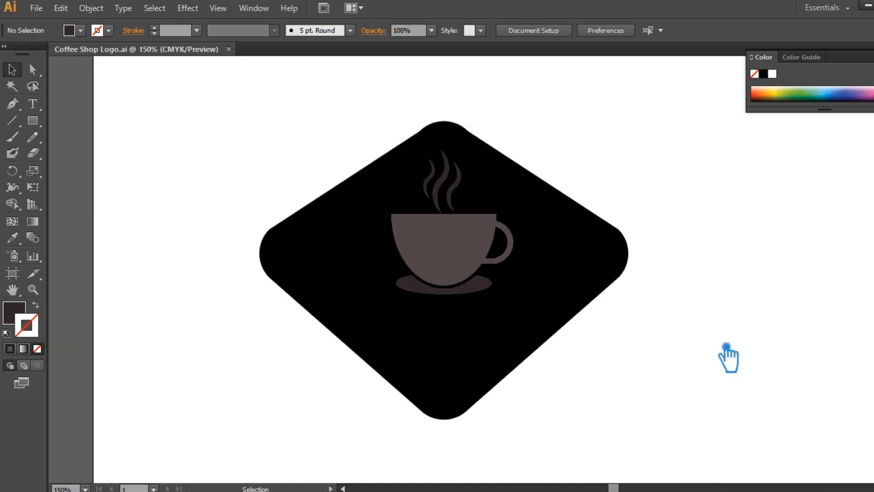
pyautogui.click(441, 243)
pyautogui.moveTo(453, 193); pyautogui.dragTo(454, 200)
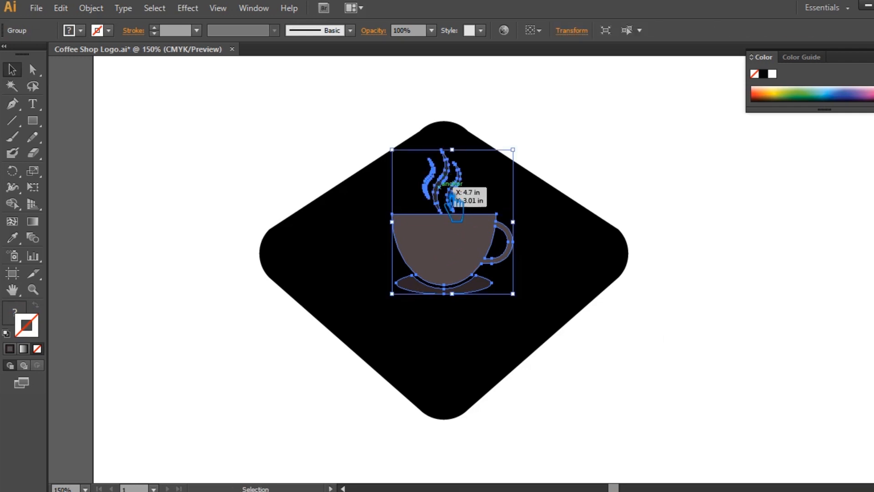
pyautogui.moveTo(513, 294); pyautogui.dragTo(543, 310)
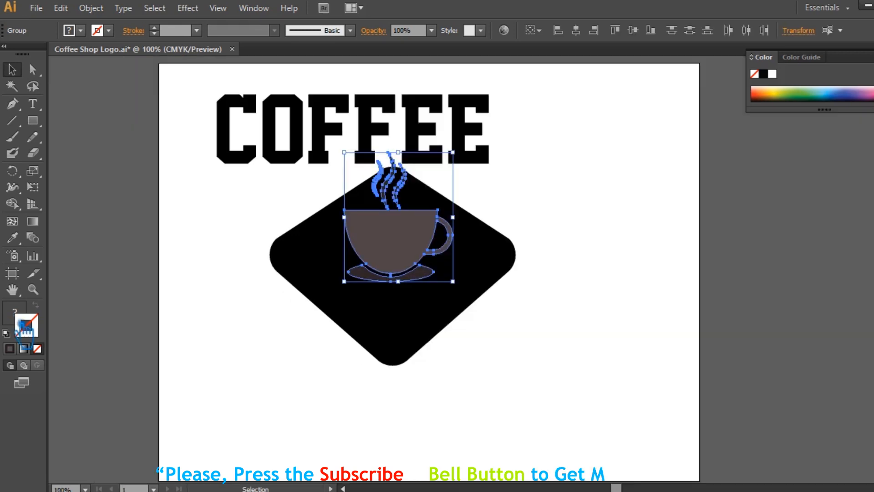
# Step: Fill the cup, saucer and steam group with black
pyautogui.doubleClick(23, 323)
pyautogui.click(367, 283)
pyautogui.click(687, 108)
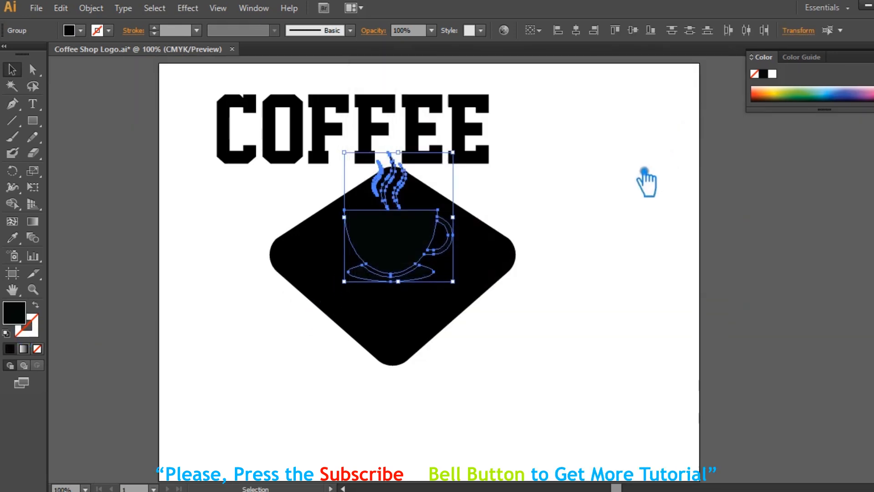
# Step: Fill the cup, saucer and steam group with white (FFFFFF)
pyautogui.doubleClick(21, 324)
pyautogui.click(371, 102)
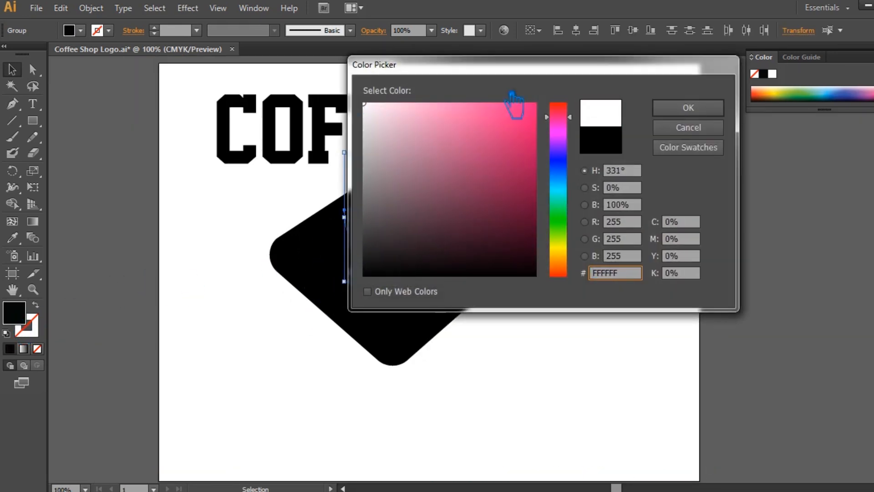
pyautogui.click(687, 108)
pyautogui.click(588, 236)
# Step: Move the white cup artwork slightly lower and scale it down so it fits inside the diamond
pyautogui.click(428, 243)
pyautogui.moveTo(429, 246); pyautogui.dragTo(428, 257)
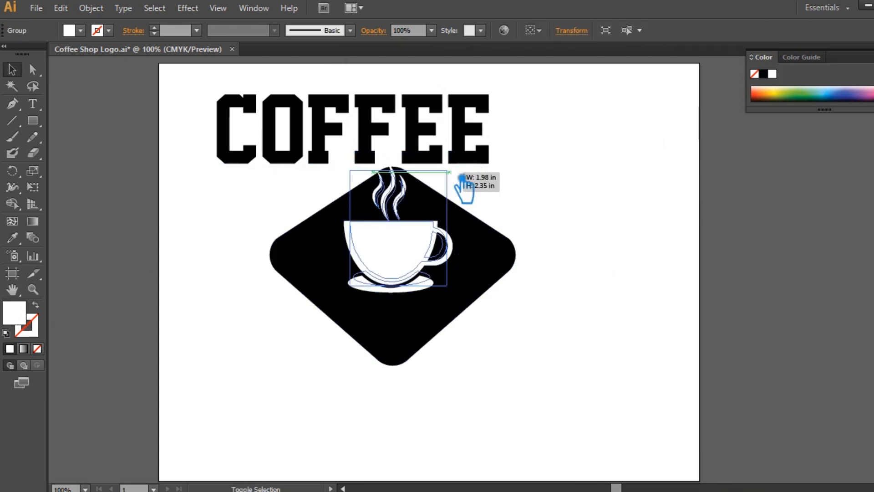
pyautogui.click(597, 214)
# Step: Add the text "Company Name" in Afterschool Festival at 60 pt and place it roughly centred beneath the teal diamond
pyautogui.click(488, 286)
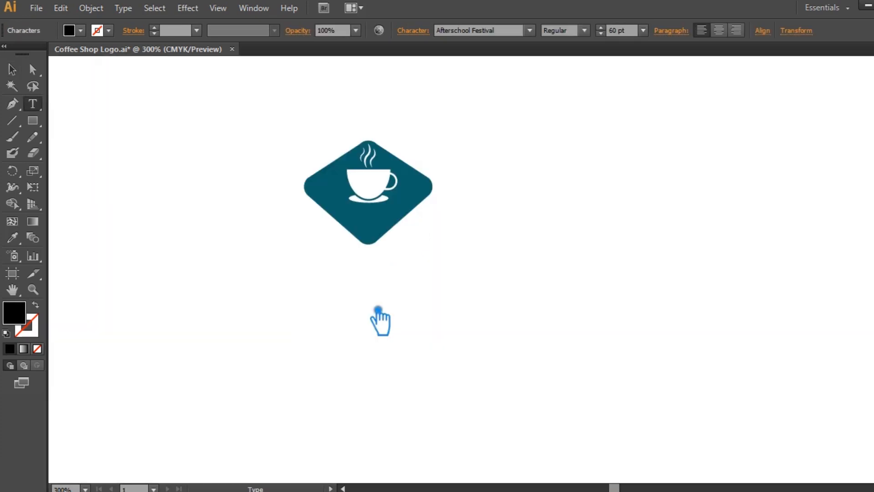
pyautogui.write('Compa')
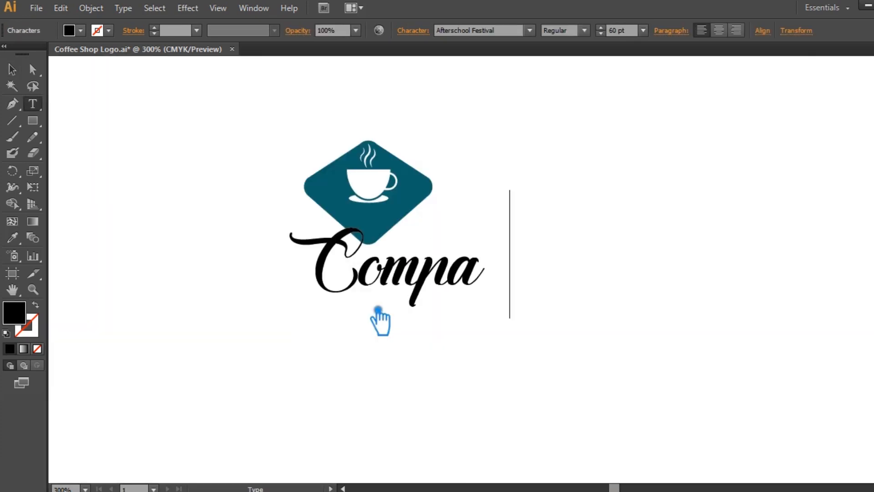
pyautogui.write('ny Name')
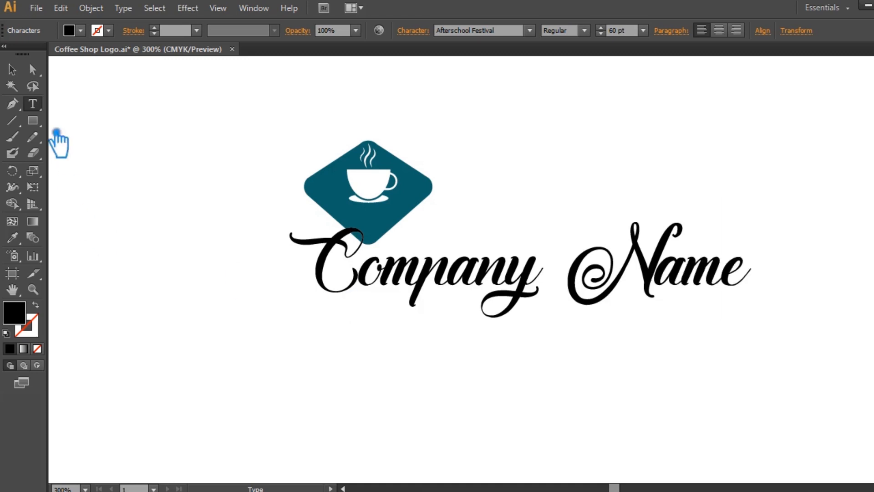
pyautogui.click(12, 70)
pyautogui.moveTo(487, 282); pyautogui.dragTo(349, 286)
pyautogui.click(428, 387)
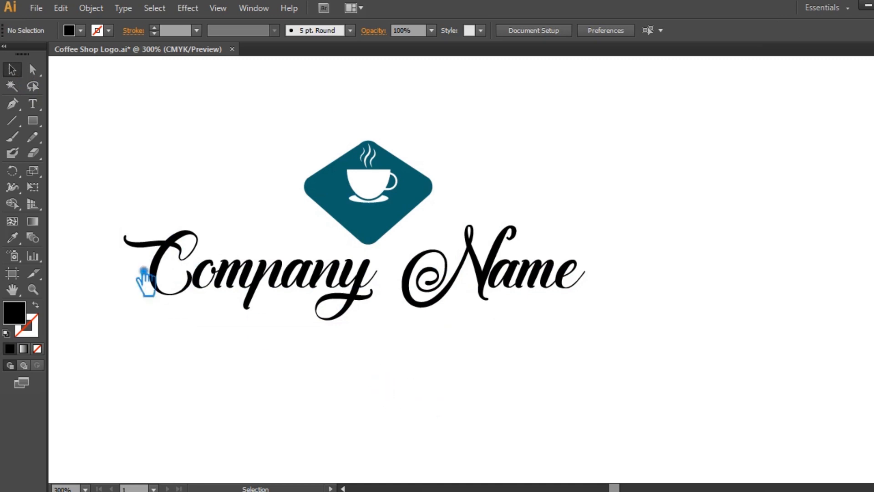
# Step: Add the text "Tagline Goes Here" in Roboto at 24 pt below the company name
pyautogui.press('t')
pyautogui.click(321, 396)
pyautogui.click(520, 31)
pyautogui.write('Roboto')
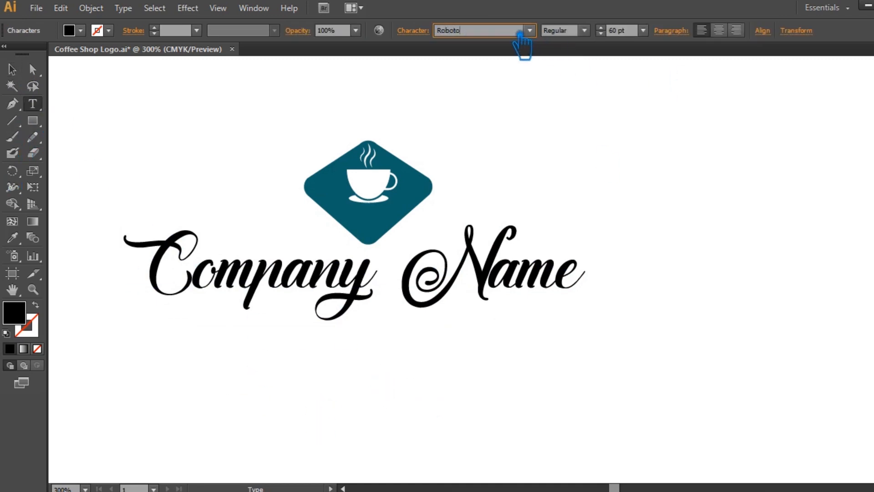
pyautogui.click(643, 30)
pyautogui.click(660, 199)
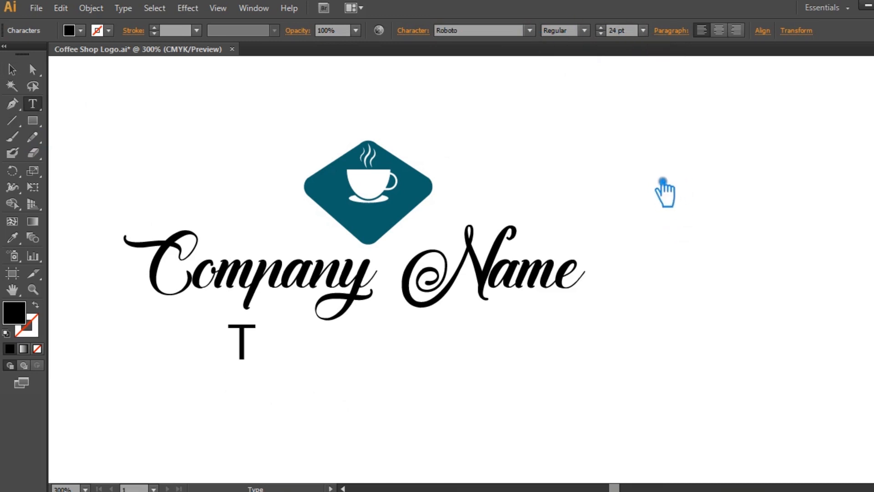
pyautogui.write('Tagline')
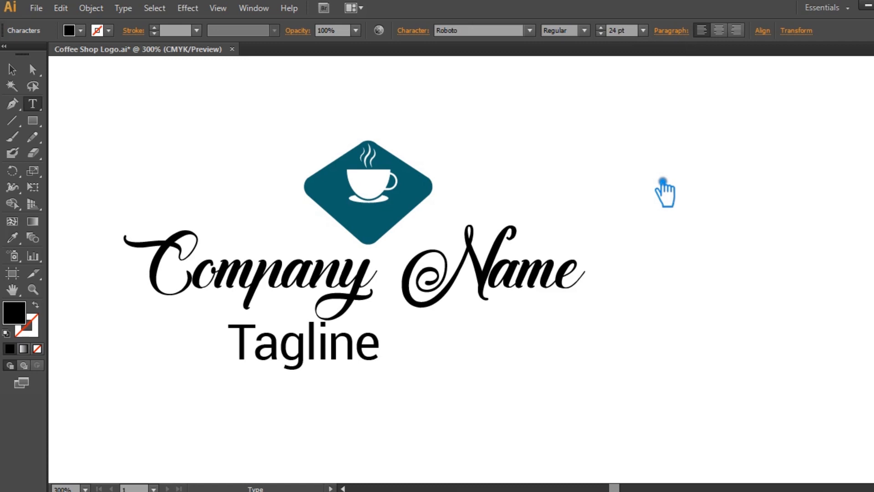
pyautogui.write(' Goes Here')
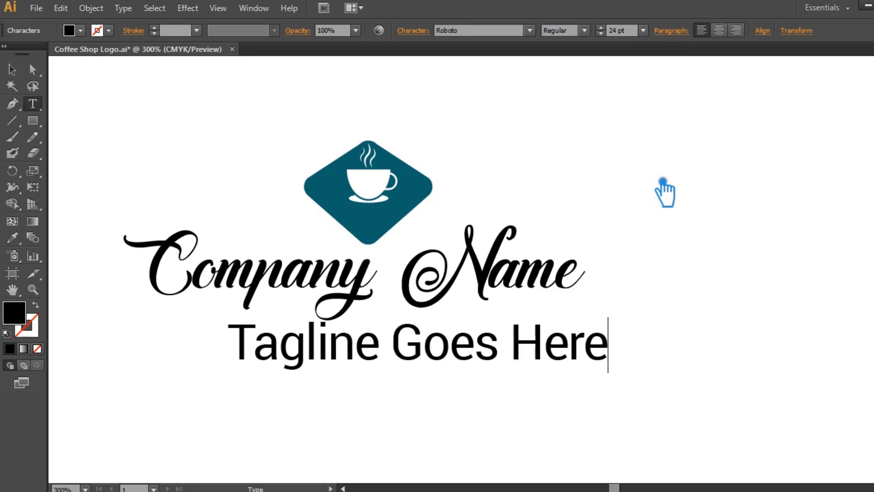
# Step: Set the tagline's font size to 12 pt and move it up closer to the company name
pyautogui.click(12, 69)
pyautogui.click(643, 31)
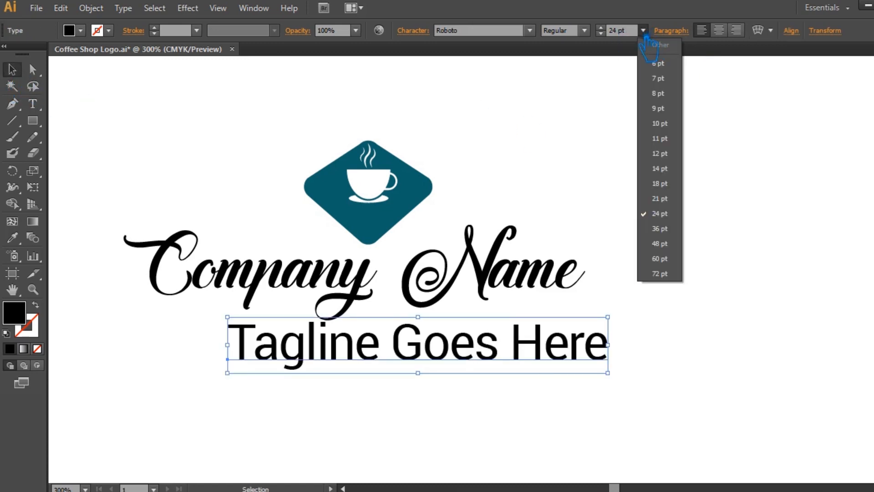
pyautogui.click(661, 144)
pyautogui.click(701, 217)
pyautogui.moveTo(342, 357); pyautogui.dragTo(342, 345)
# Step: Set the tagline's font style to Medium Italic
pyautogui.click(484, 31)
pyautogui.click(585, 30)
pyautogui.click(583, 129)
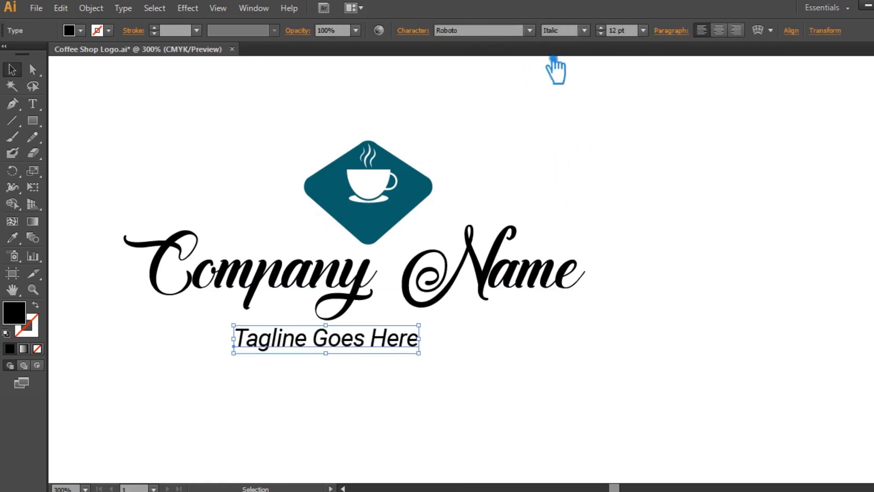
pyautogui.click(585, 30)
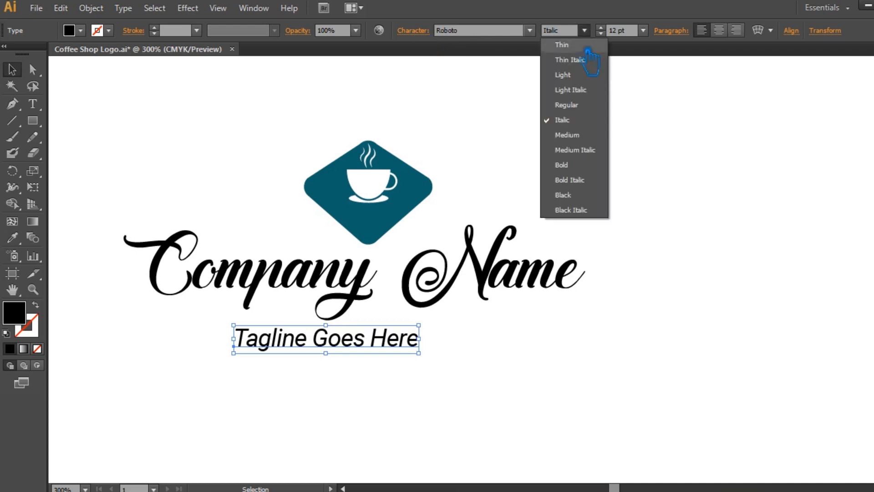
pyautogui.click(588, 146)
# Step: Set the tagline's tracking to 200 and move the line up toward the company name
pyautogui.click(427, 39)
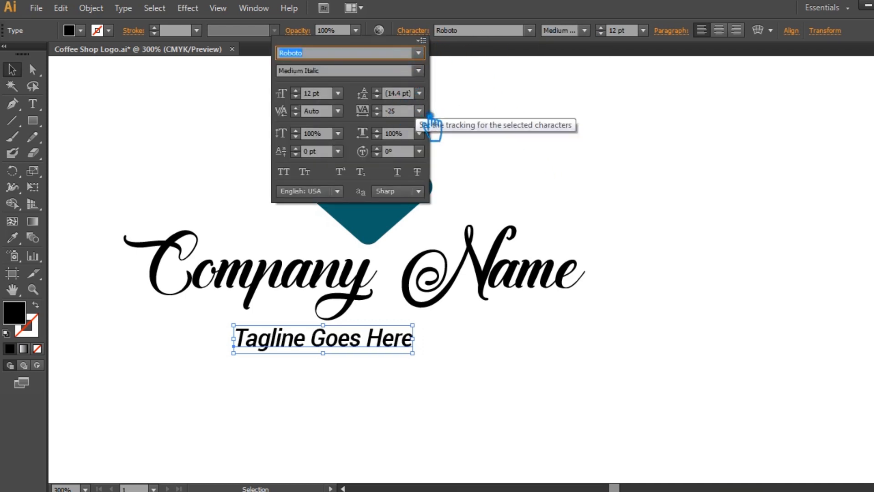
pyautogui.click(419, 111)
pyautogui.click(451, 312)
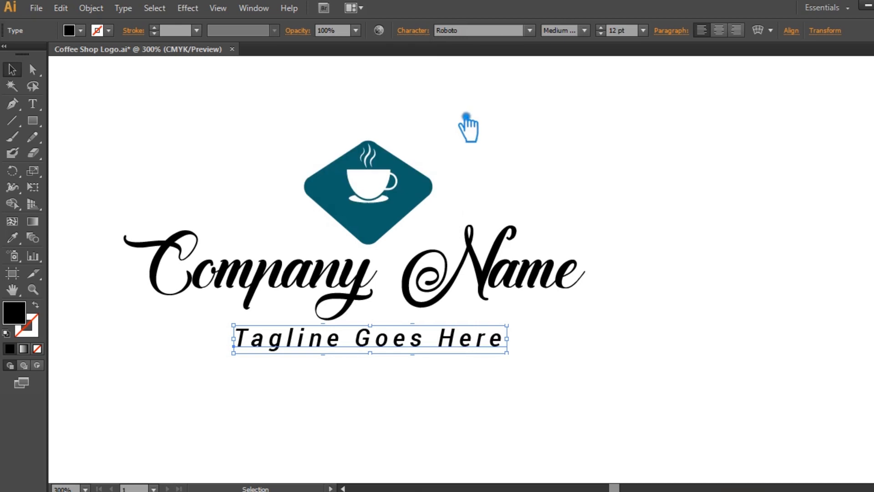
pyautogui.moveTo(378, 349); pyautogui.dragTo(377, 340)
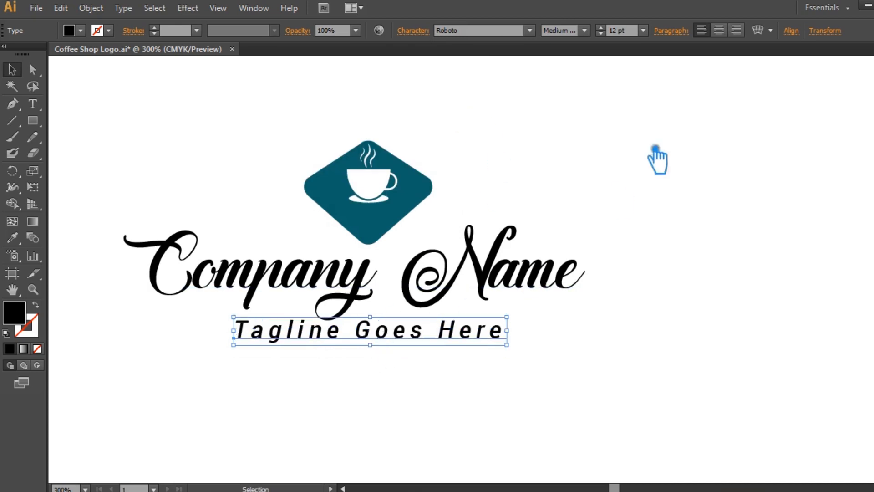
# Step: Reduce the tagline to 10 pt and widen its tracking, trying 400 before settling on a narrower spacing
pyautogui.click(601, 34)
pyautogui.click(601, 33)
pyautogui.click(422, 34)
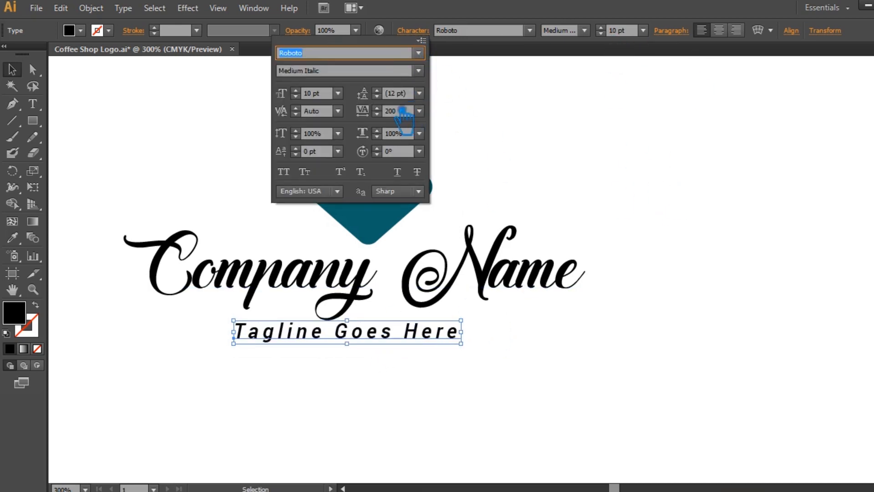
pyautogui.press('Return')
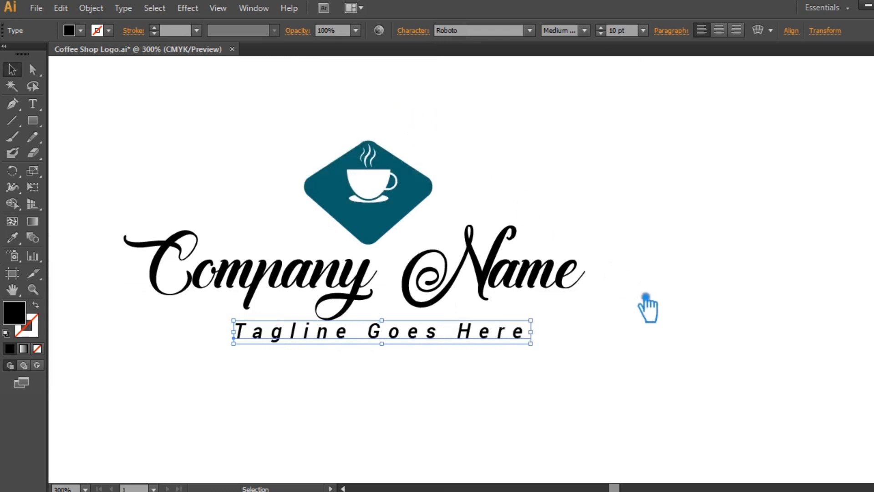
pyautogui.click(424, 33)
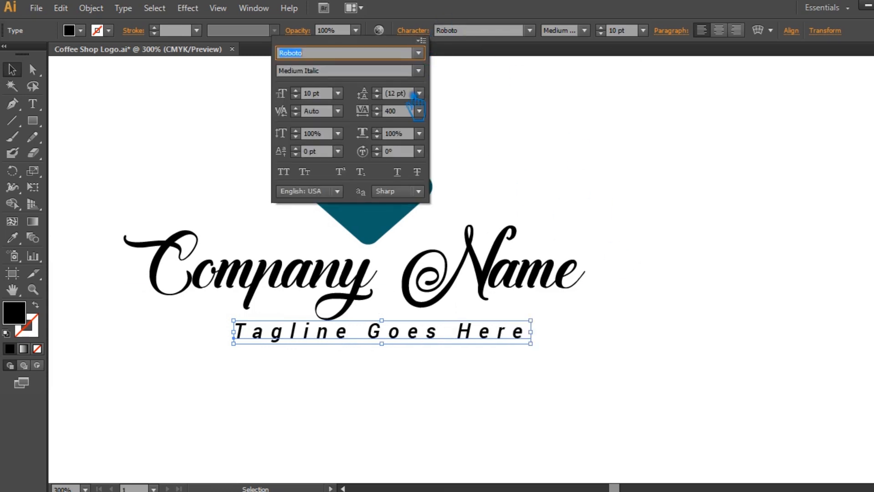
pyautogui.click(401, 111)
pyautogui.press('BackSpace')
pyautogui.write('2')
pyautogui.press('Return')
pyautogui.click(585, 170)
# Step: Nudge the tagline slightly upward so it sits just under the company name
pyautogui.click(445, 335)
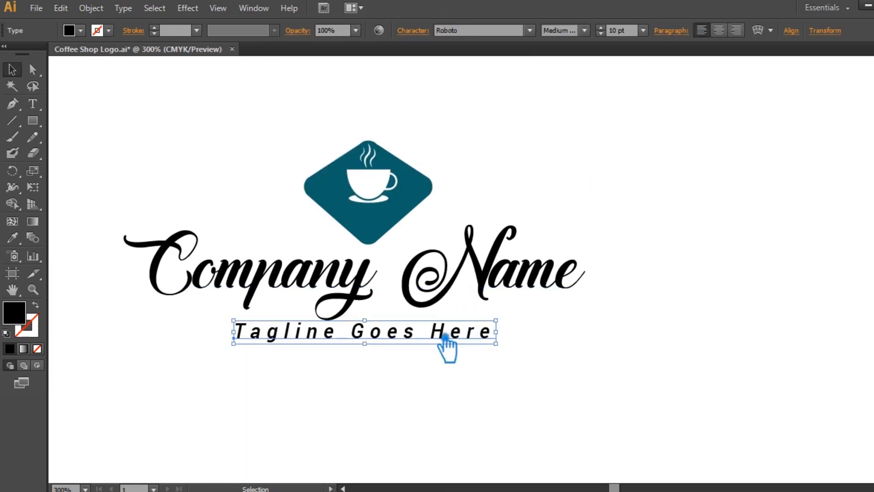
pyautogui.press('Up')
pyautogui.press('Up')
pyautogui.press('Up')
pyautogui.click(535, 368)
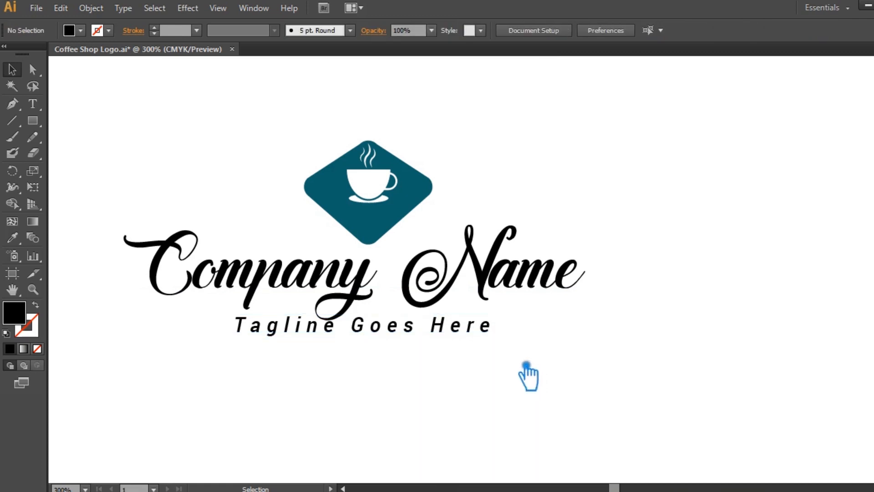
# Step: Scale the company name down proportionally and move the tagline up close beneath it
pyautogui.click(467, 293)
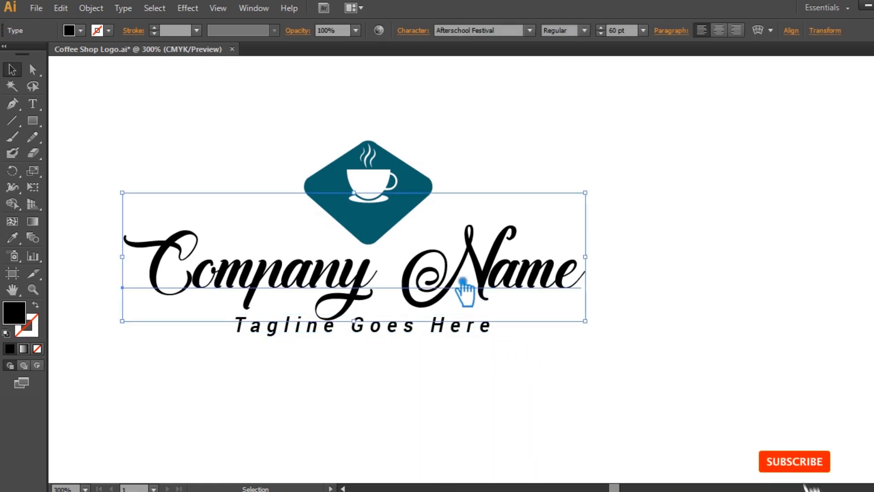
pyautogui.moveTo(586, 193); pyautogui.dragTo(559, 213)
pyautogui.click(450, 351)
pyautogui.click(430, 331)
pyautogui.moveTo(430, 330); pyautogui.dragTo(439, 314)
# Step: Set the tagline's size to 8 pt and reposition it centred beneath the company name
pyautogui.scroll(-2, 615, 39)
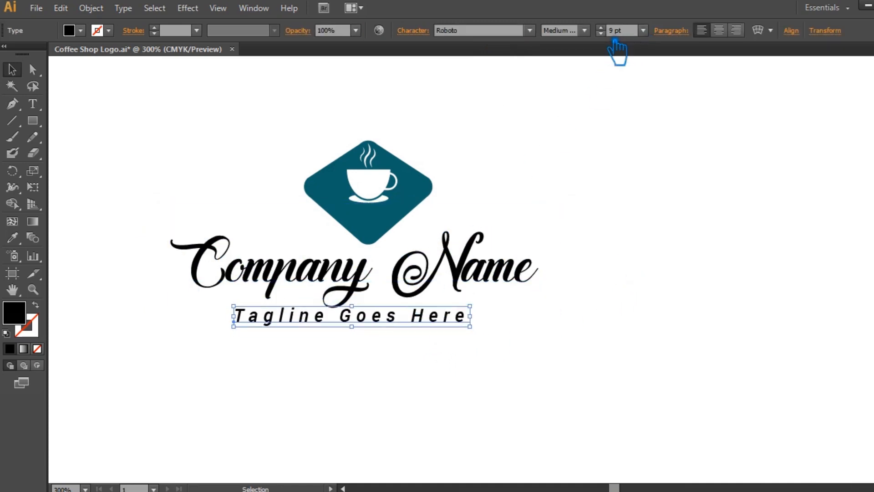
pyautogui.click(581, 300)
pyautogui.moveTo(388, 322); pyautogui.dragTo(404, 307)
pyautogui.click(443, 363)
pyautogui.press('Down')
pyautogui.press('Down')
pyautogui.press('Down')
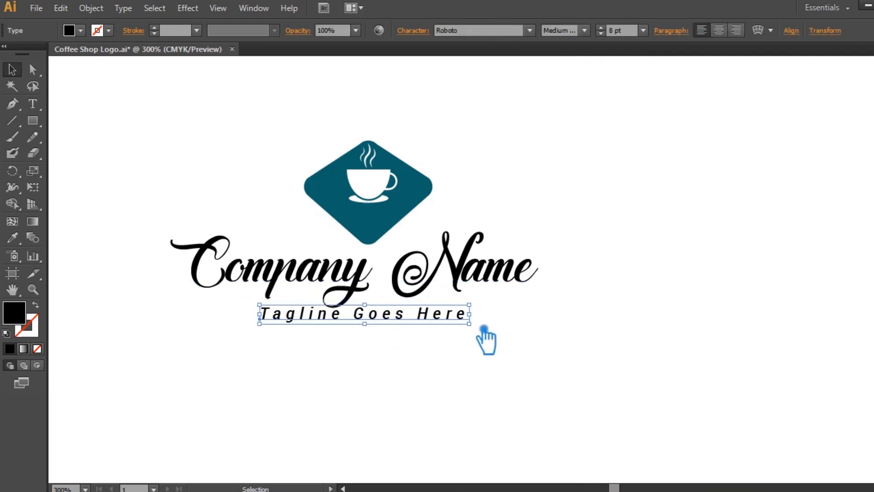
pyautogui.click(503, 360)
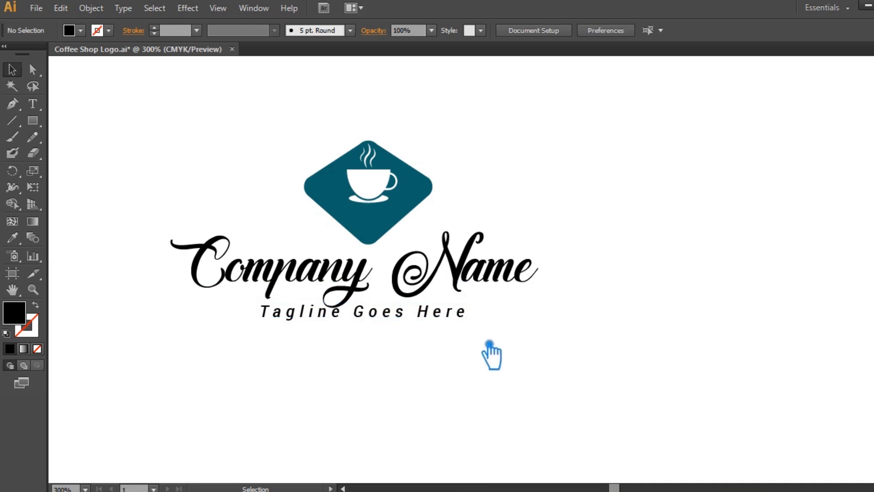
# Step: Group the teal diamond with its cup artwork and scale it up proportionally from its centre above the company name
pyautogui.click(402, 225)
pyautogui.click(441, 383)
pyautogui.hotkey('ctrl', '+')
pyautogui.moveTo(574, 349); pyautogui.dragTo(649, 390)
pyautogui.click(470, 246)
pyautogui.click(463, 238)
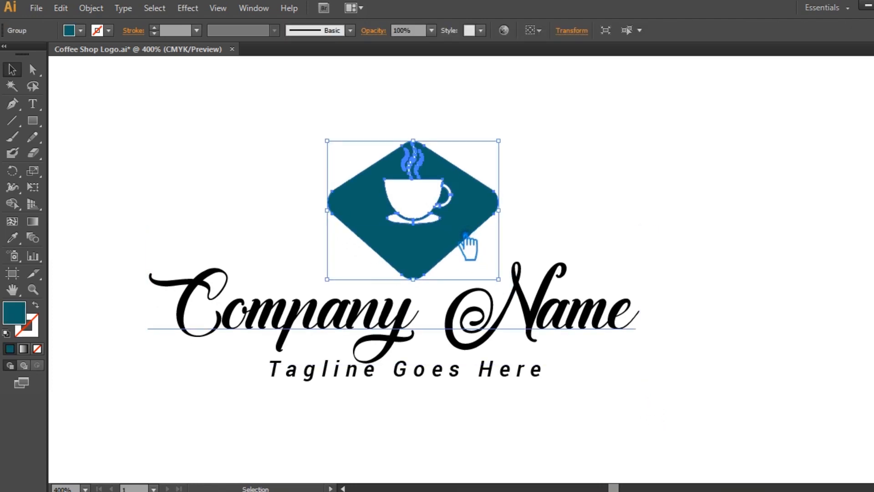
pyautogui.press('a')
pyautogui.hotkey('ctrl', 's')
pyautogui.click(588, 197)
pyautogui.click(469, 220)
pyautogui.hotkey('ctrl', 'g')
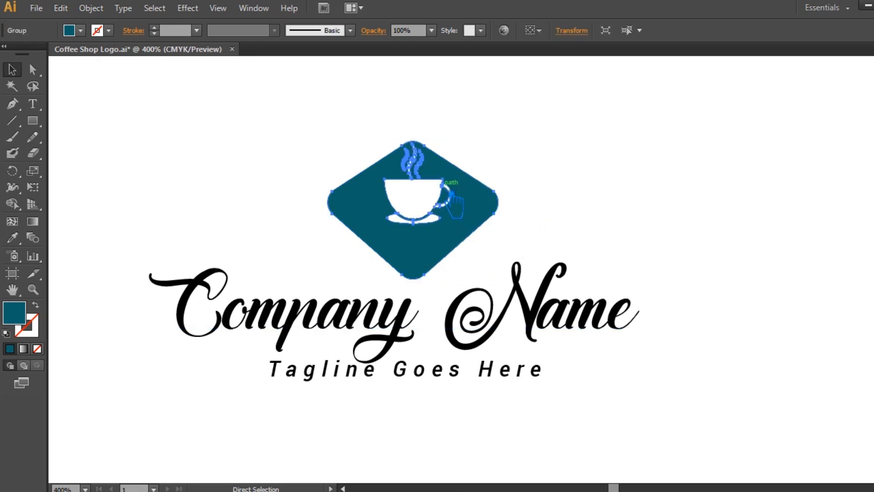
pyautogui.moveTo(510, 145); pyautogui.dragTo(527, 130)
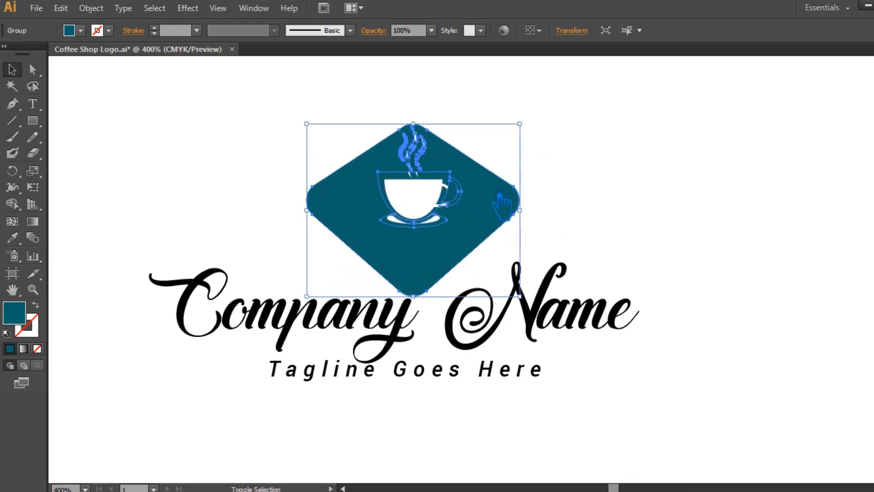
# Step: Try showing the enlarged diamond group as a teal outline with no fill
pyautogui.click(36, 305)
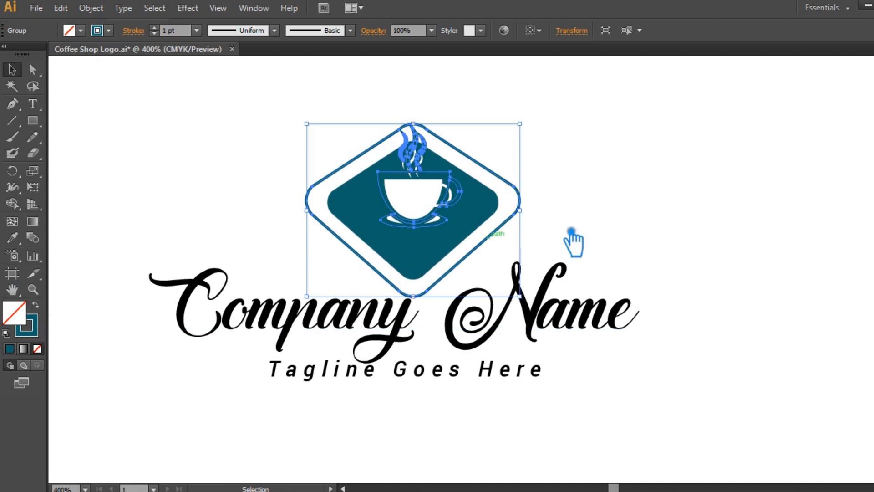
pyautogui.click(604, 184)
pyautogui.click(471, 157)
pyautogui.click(549, 197)
pyautogui.click(485, 165)
pyautogui.click(37, 304)
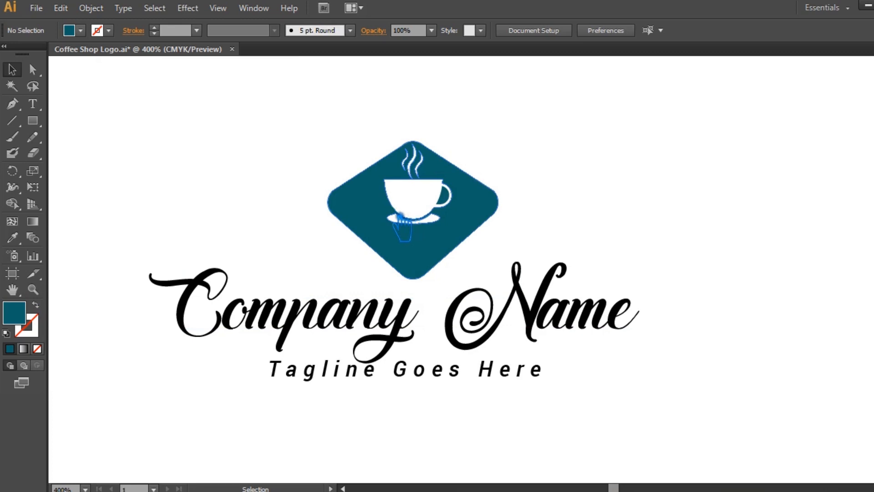
# Step: Delete the steam strands from the enlarged teal diamond group with the Direct Selection tool
pyautogui.click(399, 225)
pyautogui.press('a')
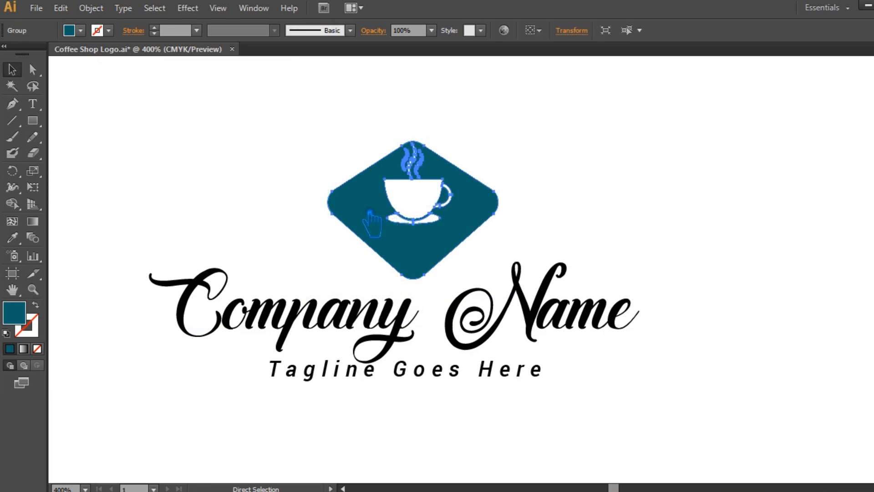
pyautogui.hotkey('ctrl', 'shift', 'a')
pyautogui.click(337, 206)
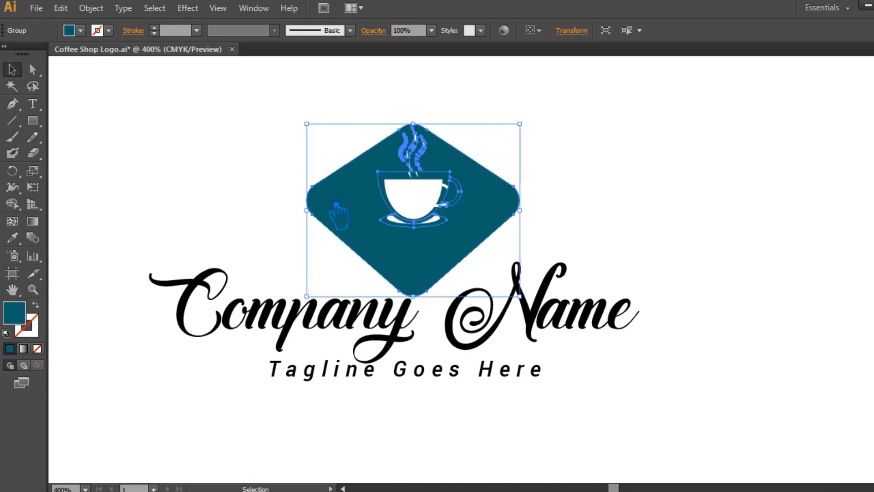
pyautogui.click(34, 72)
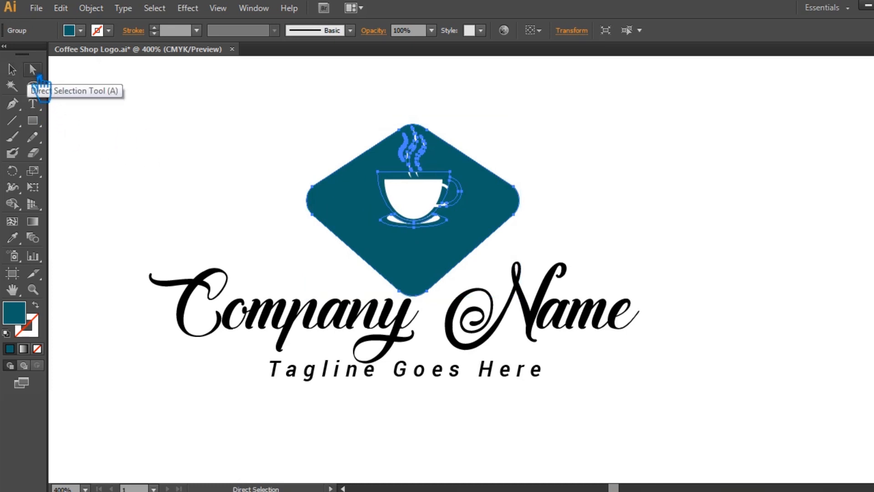
pyautogui.click(567, 173)
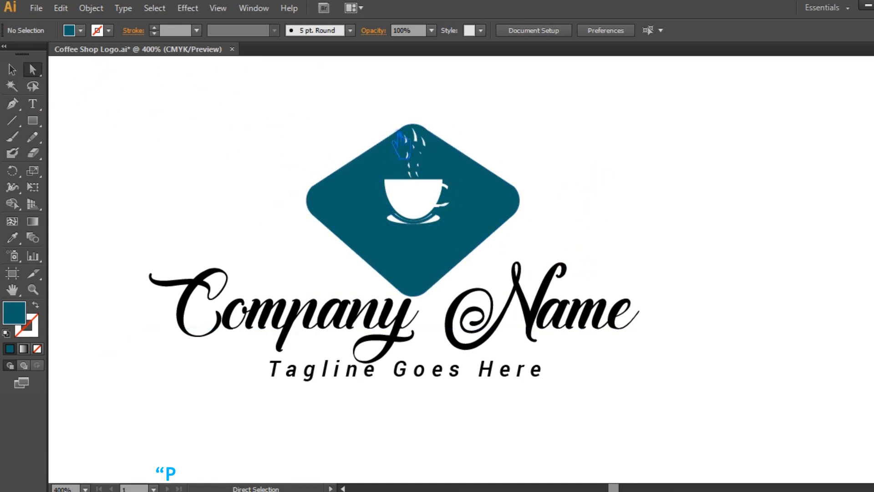
pyautogui.click(439, 161)
pyautogui.press('Delete')
pyautogui.press('Delete')
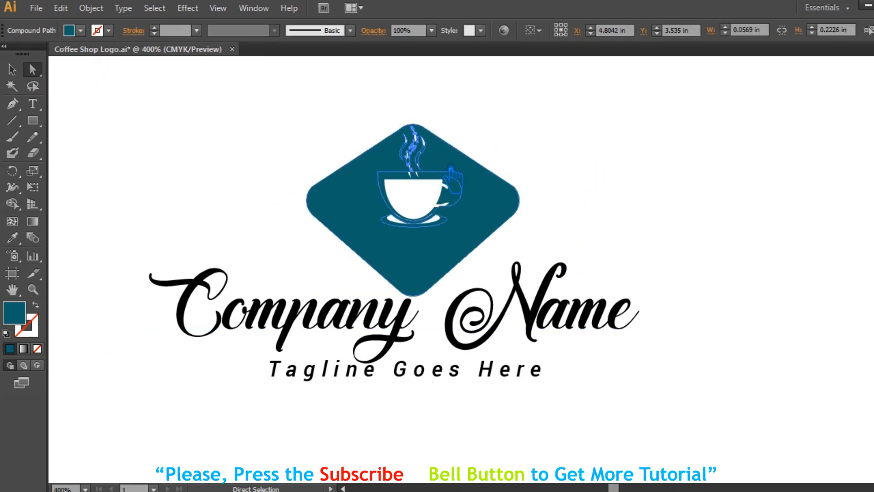
pyautogui.click(423, 145)
pyautogui.press('Delete')
pyautogui.press('Delete')
pyautogui.click(403, 150)
pyautogui.press('Delete')
pyautogui.press('Delete')
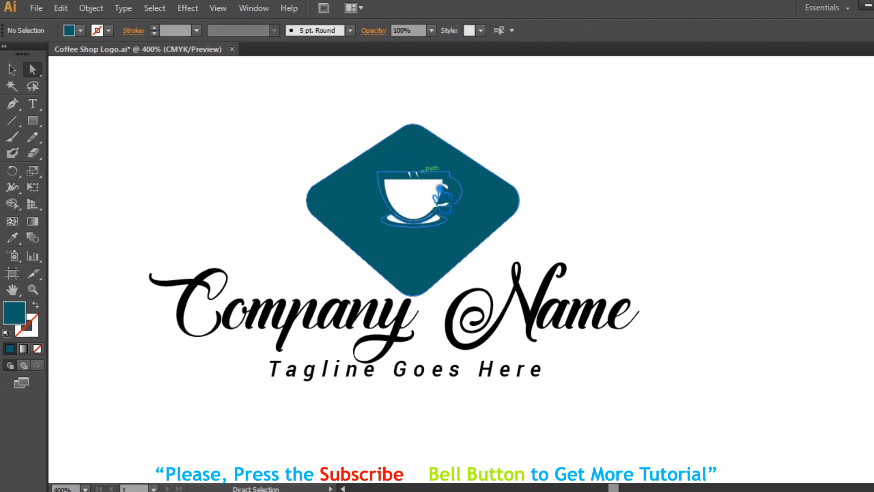
# Step: Delete the cup and saucer artwork from the enlarged teal diamond group
pyautogui.click(434, 173)
pyautogui.press('Delete')
pyautogui.press('Delete')
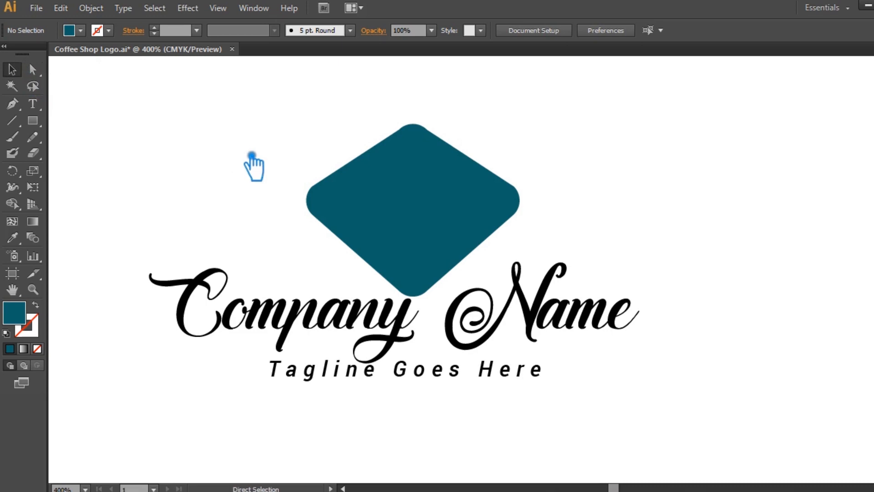
# Step: Swap the enlarged diamond's teal fill for a 1 pt teal outline with no fill
pyautogui.hotkey('ctrl', 'z')
pyautogui.press('v')
pyautogui.press('Delete')
pyautogui.click(518, 210)
pyautogui.hotkey('ctrl', 'z')
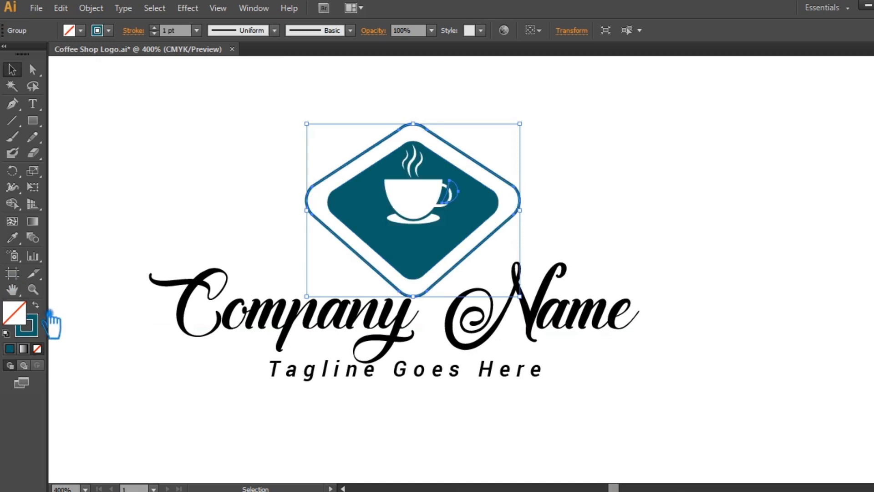
# Step: Hide the inner teal diamond badge with its cup artwork, leaving the diamond outline on the canvas
pyautogui.click(741, 230)
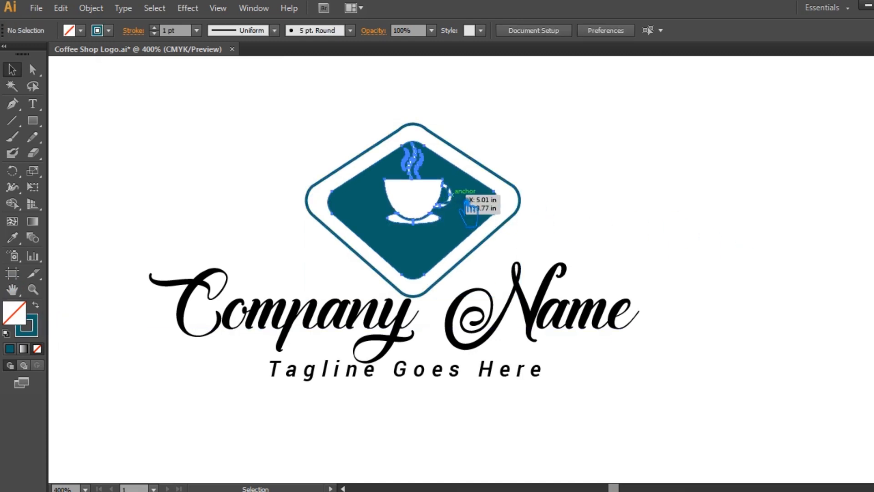
pyautogui.click(468, 205)
pyautogui.press('a')
pyautogui.press('Delete')
pyautogui.press('v')
pyautogui.click(467, 206)
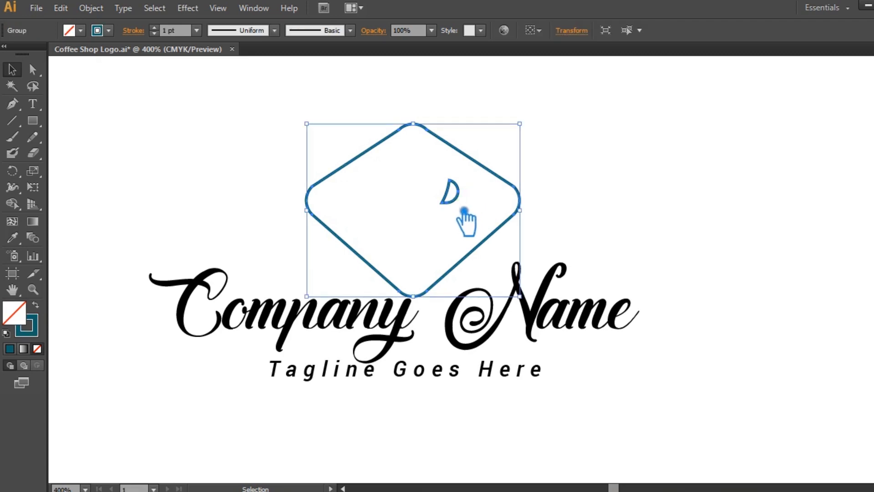
# Step: Try isolating the leftover handle shape inside the diamond outline by locking and unlocking the group
pyautogui.click(448, 185)
pyautogui.click(465, 157)
pyautogui.press('a')
pyautogui.click(445, 169)
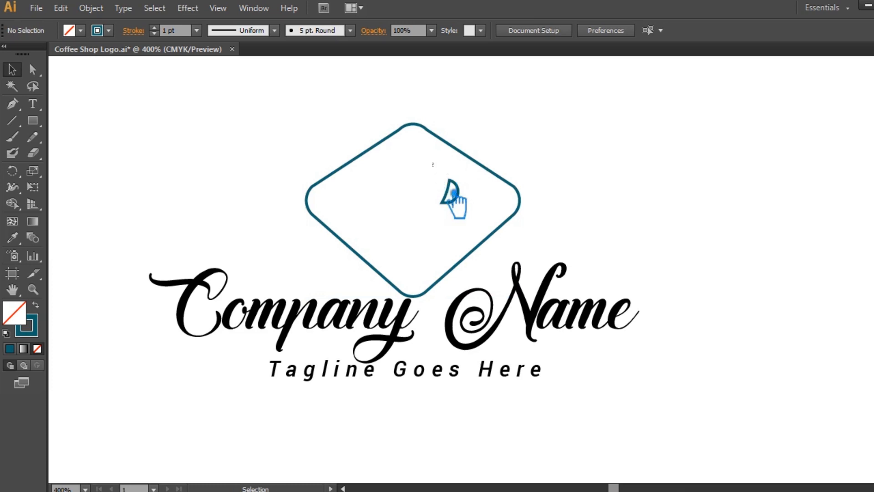
pyautogui.hotkey('ctrl', 'alt', '2')
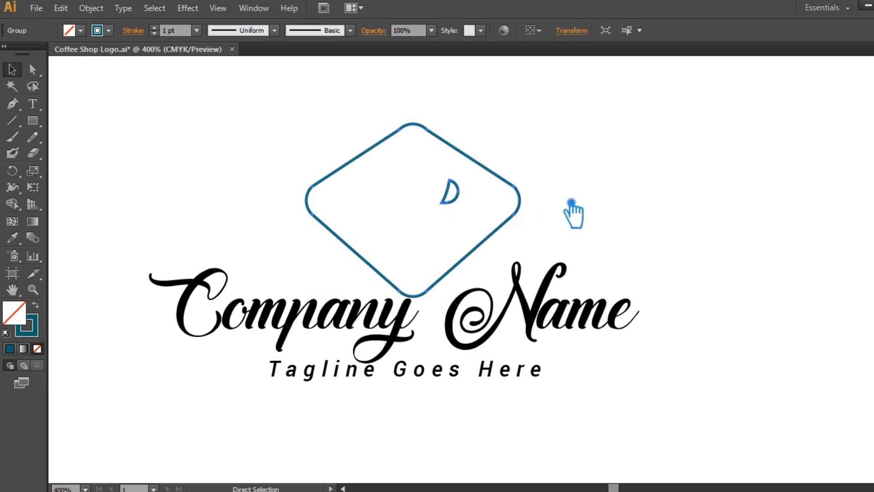
pyautogui.click(624, 141)
pyautogui.click(456, 205)
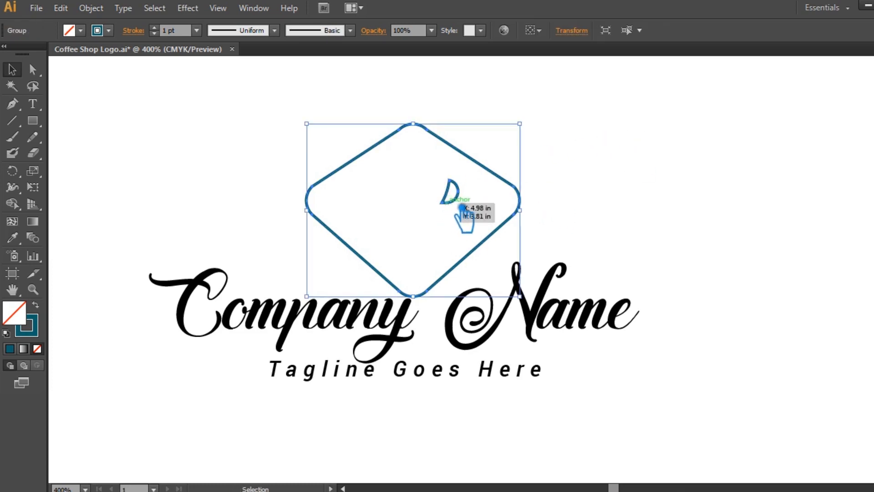
pyautogui.hotkey('ctrl', '2')
pyautogui.press('a')
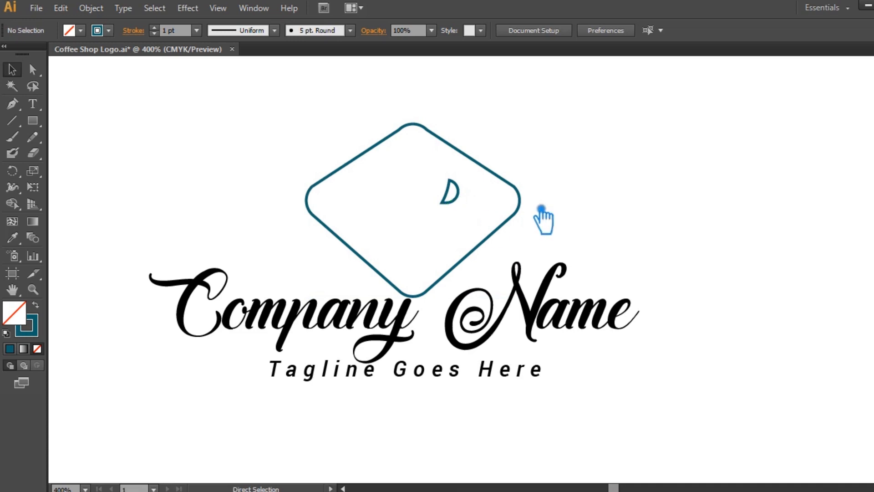
pyautogui.hotkey('ctrl', 'alt', '2')
# Step: Delete the leftover cup handle shape inside the diamond outline
pyautogui.click(580, 206)
pyautogui.click(531, 201)
pyautogui.press('a')
pyautogui.press('v')
pyautogui.press('a')
pyautogui.click(424, 189)
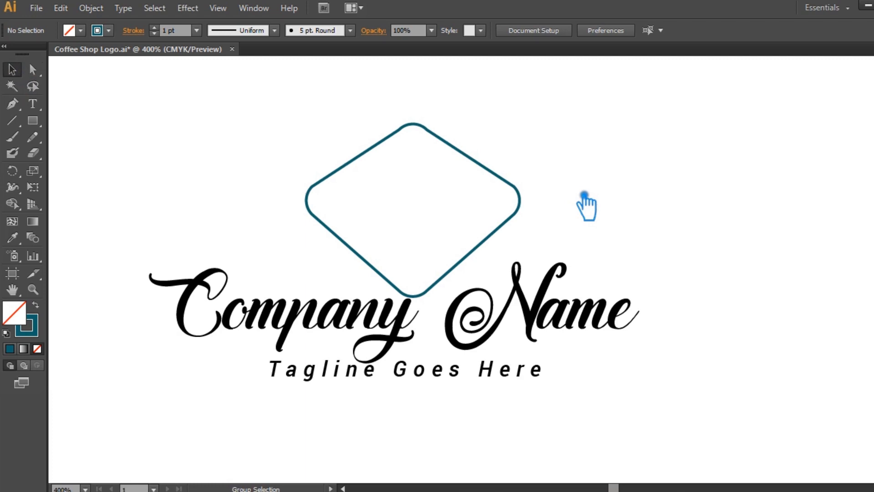
# Step: Show the hidden teal diamond badge and scale it up proportionally from its centre to nearly fill the outline
pyautogui.hotkey('ctrl', 'alt', '3')
pyautogui.click(585, 195)
pyautogui.click(486, 203)
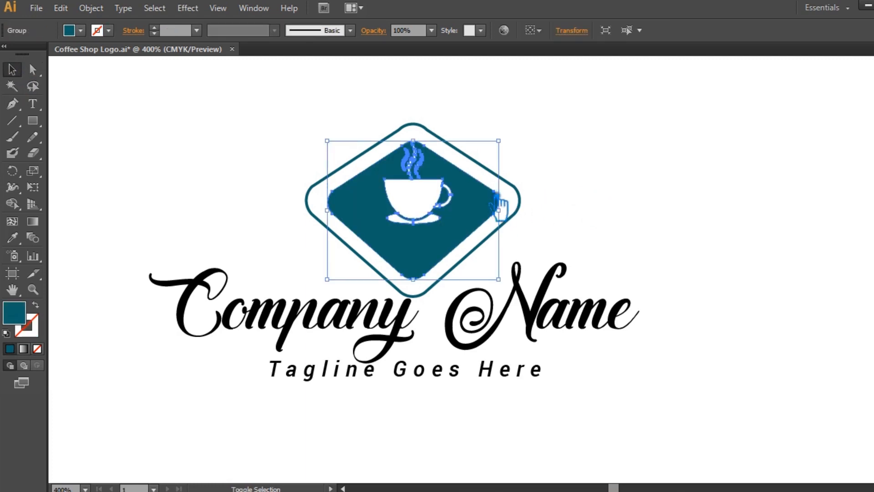
pyautogui.moveTo(510, 149); pyautogui.dragTo(534, 143)
pyautogui.click(587, 248)
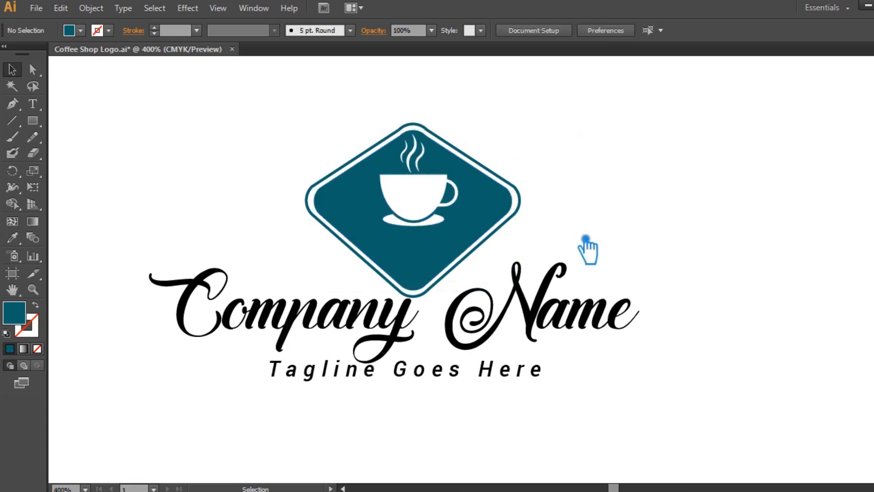
# Step: Select the diamond badge with its outline and nudge them upward to clear the company name
pyautogui.moveTo(581, 260); pyautogui.dragTo(288, 142)
pyautogui.hotkey('ctrl', 'z')
pyautogui.click(597, 167)
pyautogui.click(517, 205)
pyautogui.press('Up')
pyautogui.press('Up')
pyautogui.press('Up')
pyautogui.press('Up')
pyautogui.press('Up')
pyautogui.press('Up')
pyautogui.press('Up')
pyautogui.press('Up')
pyautogui.press('Up')
pyautogui.press('Up')
pyautogui.press('Up')
pyautogui.click(622, 169)
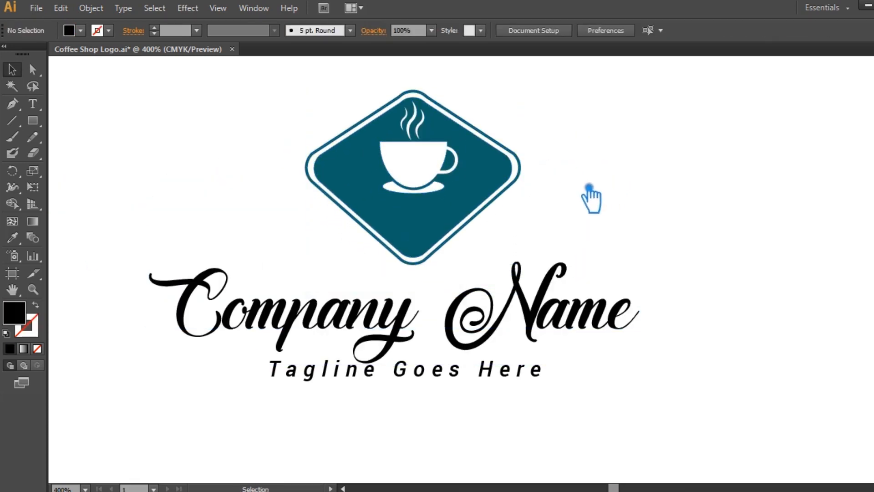
# Step: Copy the diamond outline and scale the copy up slightly from its centre as a second outer outline
pyautogui.click(528, 189)
pyautogui.press('a')
pyautogui.press('ctrl')
pyautogui.press('ctrl')
pyautogui.moveTo(530, 97); pyautogui.dragTo(541, 87)
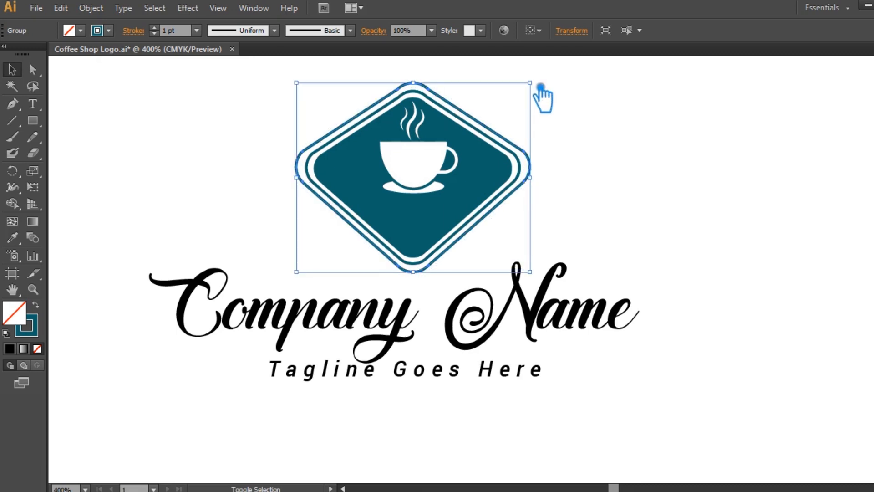
# Step: Try adding a third, larger diamond outline around the badge by repeating the scaled copy
pyautogui.press('ctrl')
pyautogui.hotkey('ctrl', 'd')
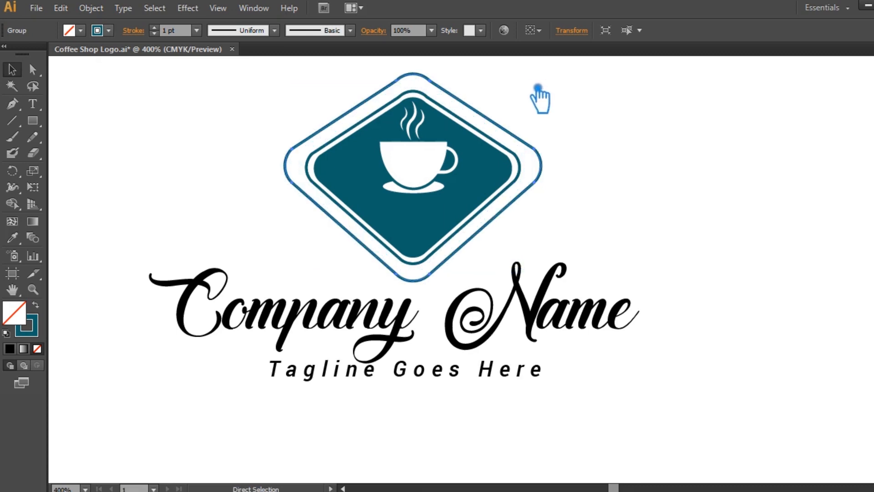
pyautogui.hotkey('ctrl', 'z')
pyautogui.hotkey('ctrl', 'd')
pyautogui.hotkey('ctrl', 'd')
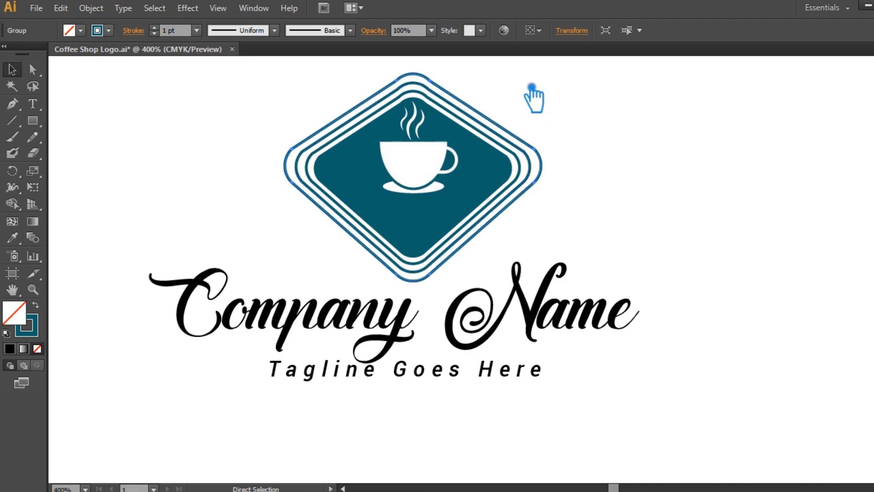
pyautogui.press('Delete')
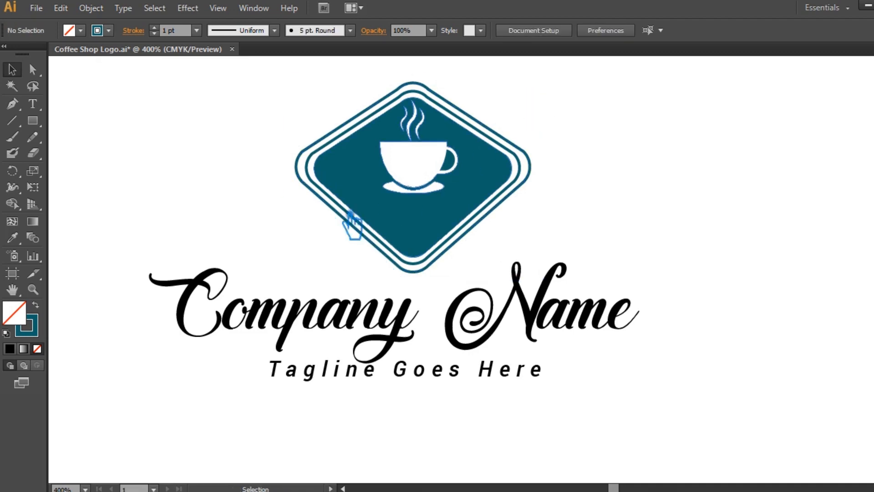
# Step: Set the inner diamond outline's stroke weight to 0.5 pt
pyautogui.click(341, 204)
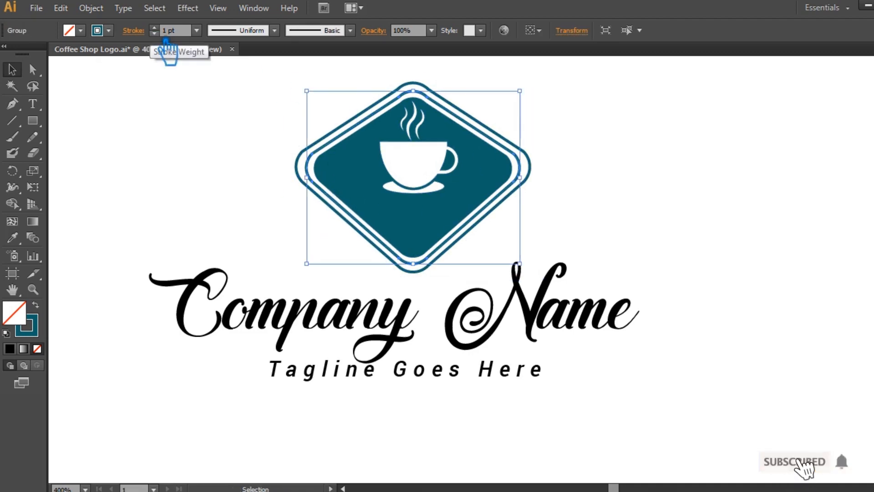
pyautogui.click(197, 30)
pyautogui.click(212, 65)
pyautogui.click(212, 110)
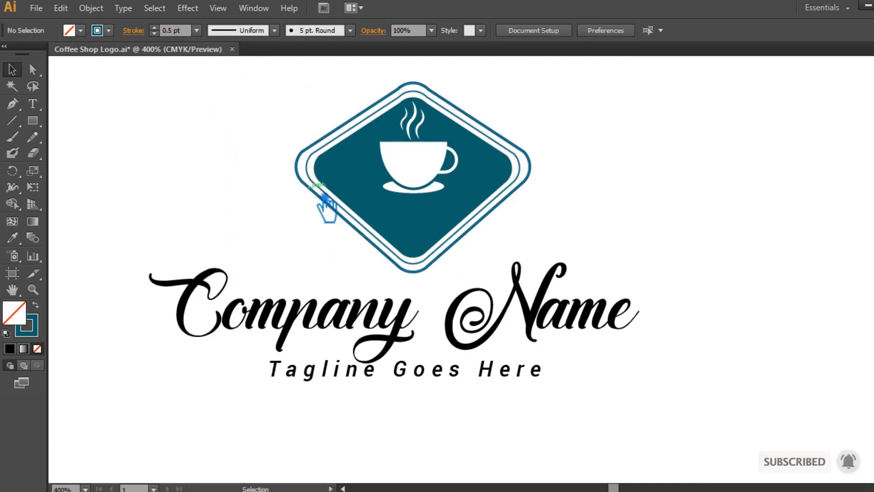
# Step: Set the outer diamond outline's stroke weight to 2 pt
pyautogui.keyDown('shift'); pyautogui.click(328, 204); pyautogui.keyUp('shift')
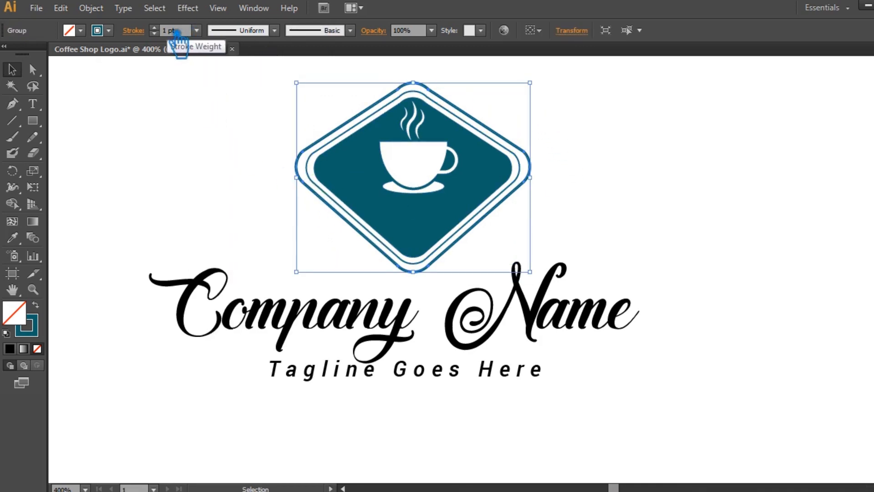
pyautogui.scroll(1, 171, 32)
pyautogui.click(139, 130)
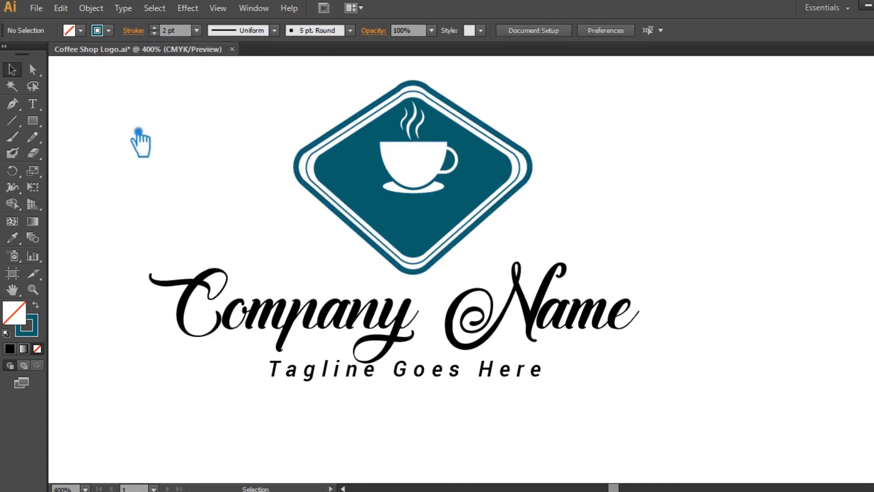
# Step: Set the inner diamond outline's stroke weight to 1 pt
pyautogui.click(314, 177)
pyautogui.click(196, 30)
pyautogui.click(218, 93)
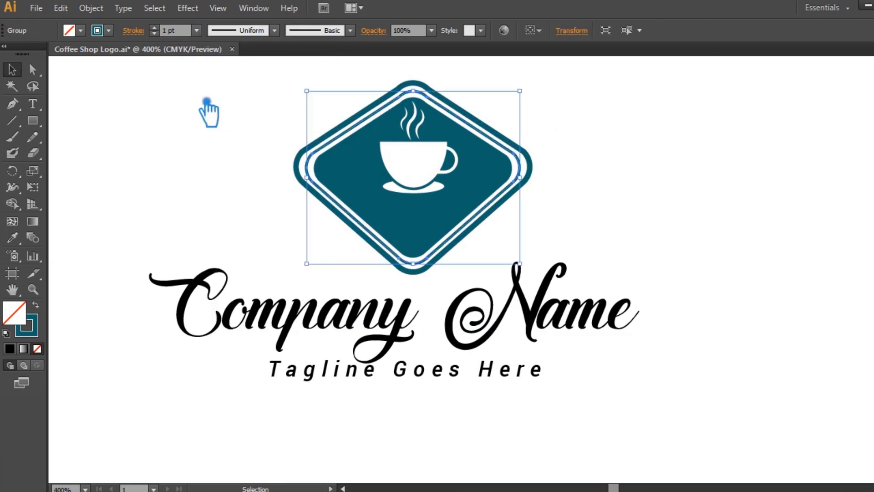
pyautogui.click(209, 111)
# Step: Expand the fill and stroke of both diamond outlines into shapes
pyautogui.moveTo(576, 210); pyautogui.dragTo(522, 132)
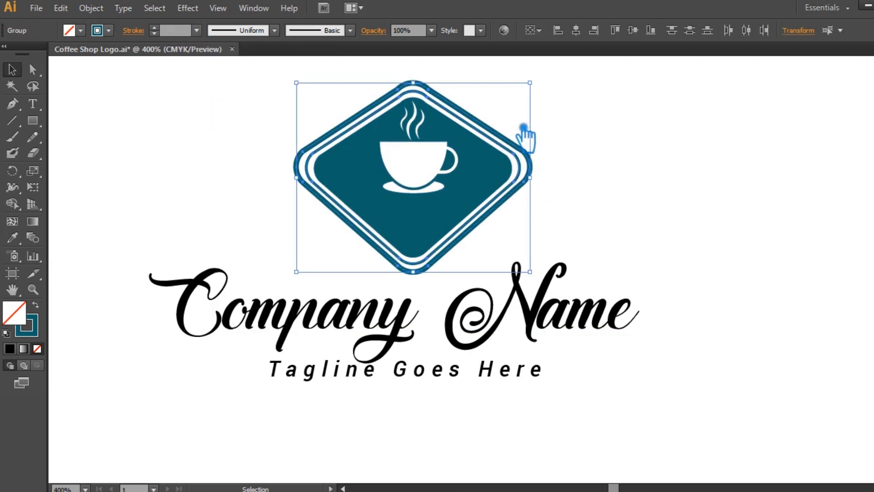
pyautogui.click(91, 8)
pyautogui.click(174, 156)
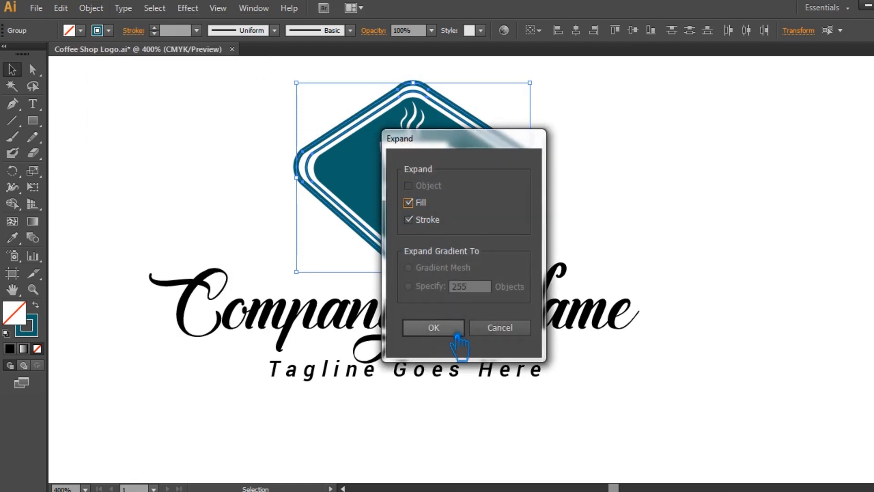
pyautogui.click(453, 331)
pyautogui.click(570, 217)
pyautogui.moveTo(570, 216); pyautogui.dragTo(523, 137)
pyautogui.click(578, 214)
# Step: Set the tagline's text colour to dark grey 2D2D2D
pyautogui.click(373, 213)
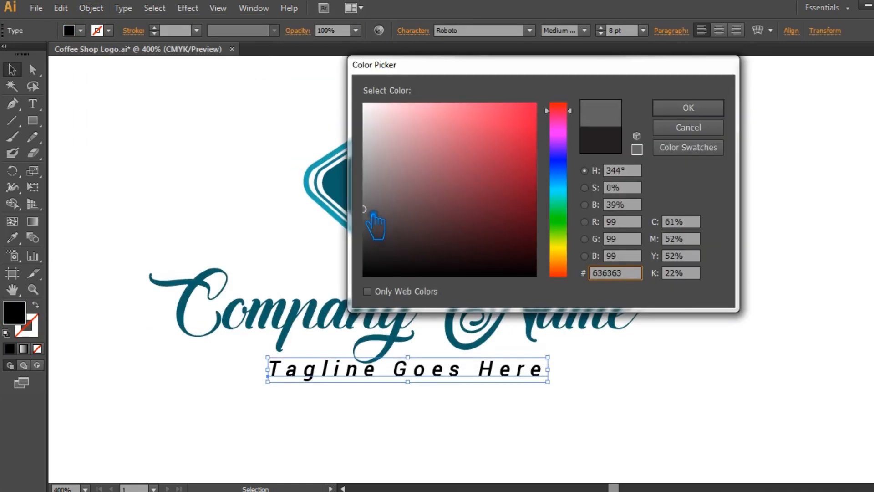
pyautogui.click(707, 109)
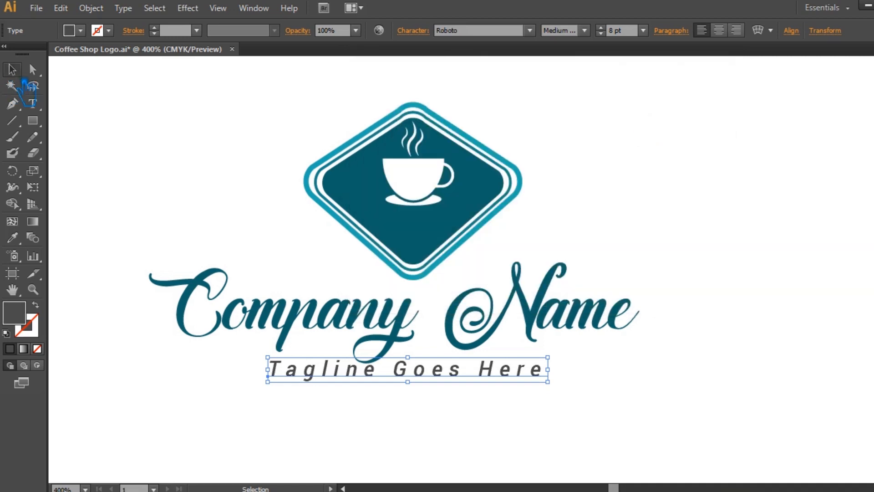
pyautogui.doubleClick(18, 316)
pyautogui.click(366, 248)
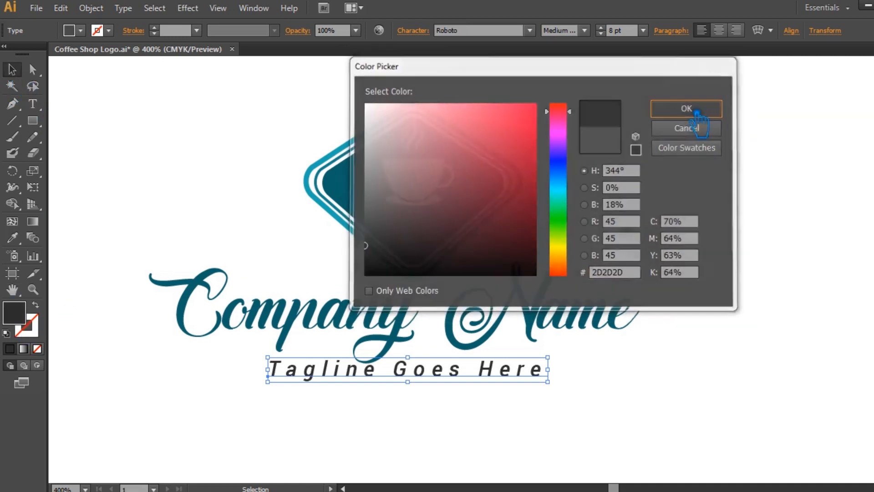
pyautogui.click(695, 109)
pyautogui.click(199, 163)
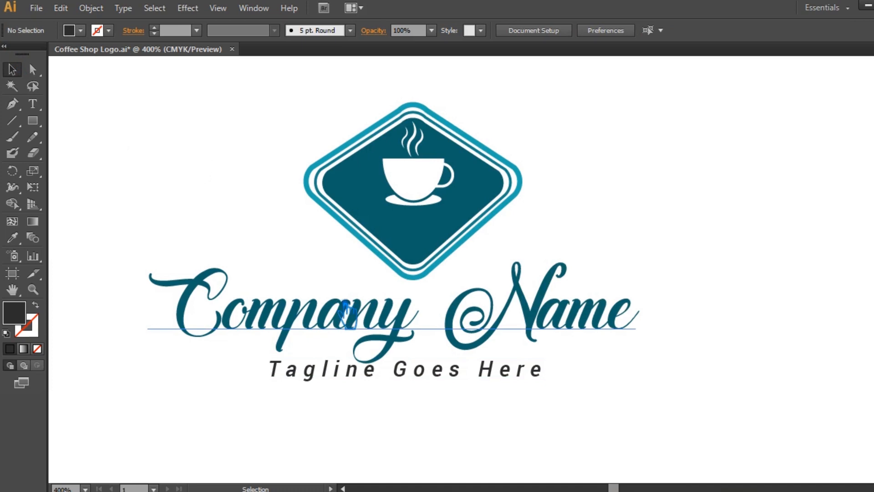
# Step: Reduce the company name's font size by one increment
pyautogui.click(352, 328)
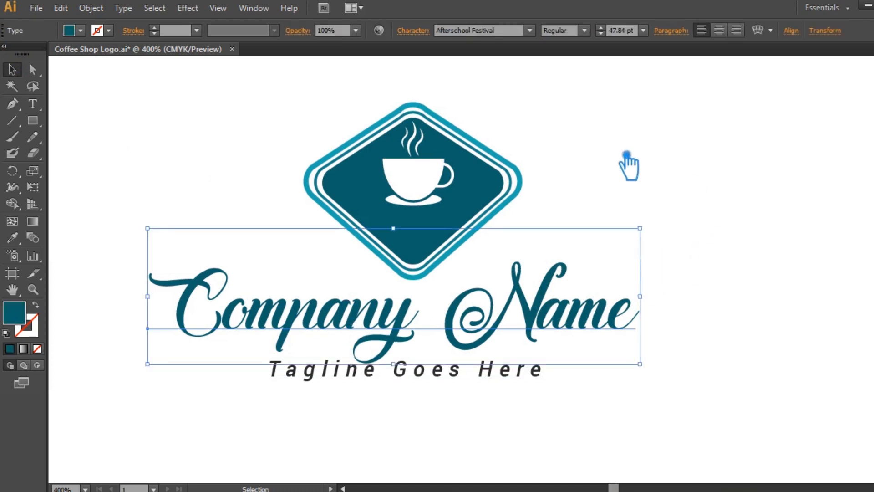
pyautogui.click(601, 34)
pyautogui.click(669, 139)
# Step: Align the diamond emblem, company name and tagline on their horizontal centres
pyautogui.moveTo(637, 422); pyautogui.dragTo(203, 109)
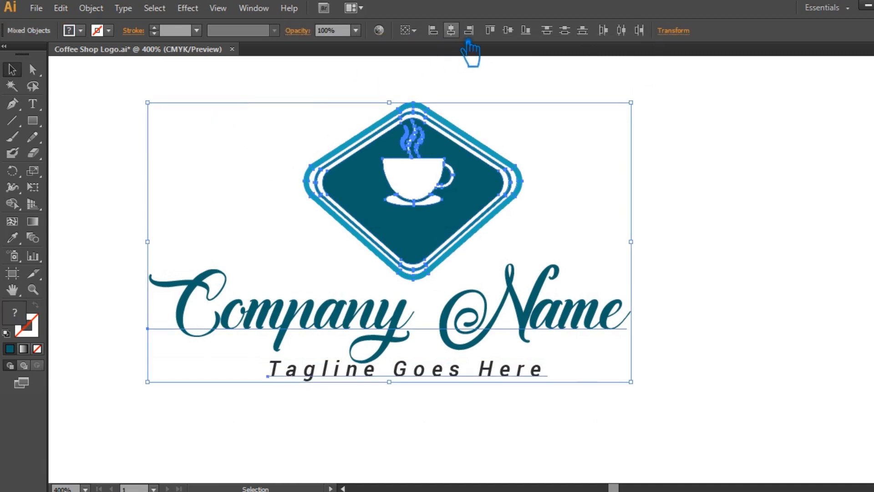
pyautogui.click(662, 185)
pyautogui.click(363, 159)
pyautogui.click(335, 117)
pyautogui.moveTo(664, 403); pyautogui.dragTo(140, 116)
pyautogui.click(451, 30)
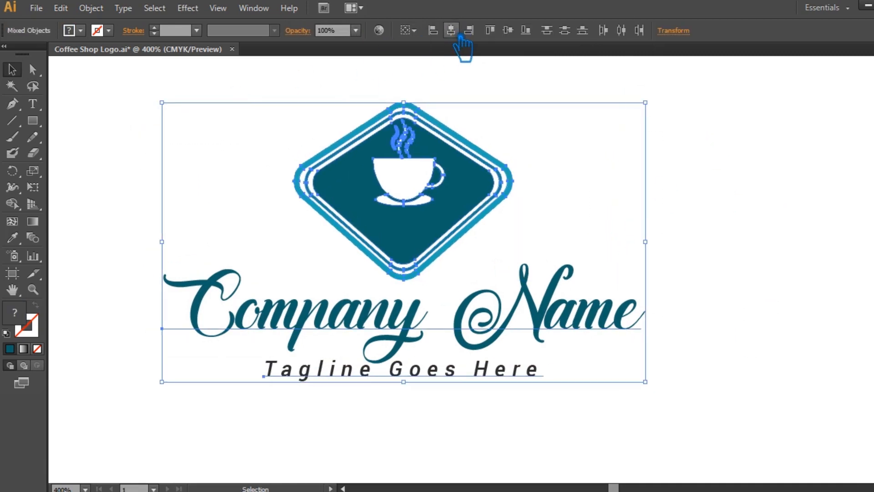
pyautogui.click(724, 257)
# Step: Move the tagline up slightly closer to the company name
pyautogui.click(495, 376)
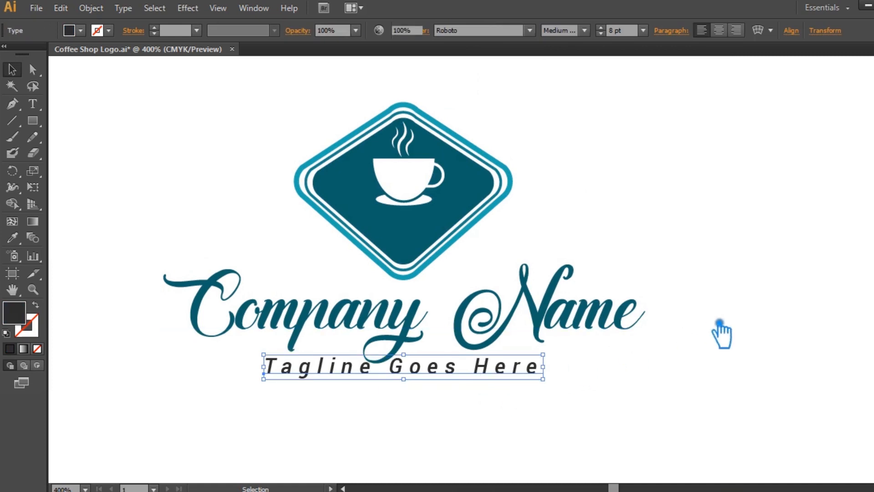
pyautogui.click(618, 328)
pyautogui.click(761, 169)
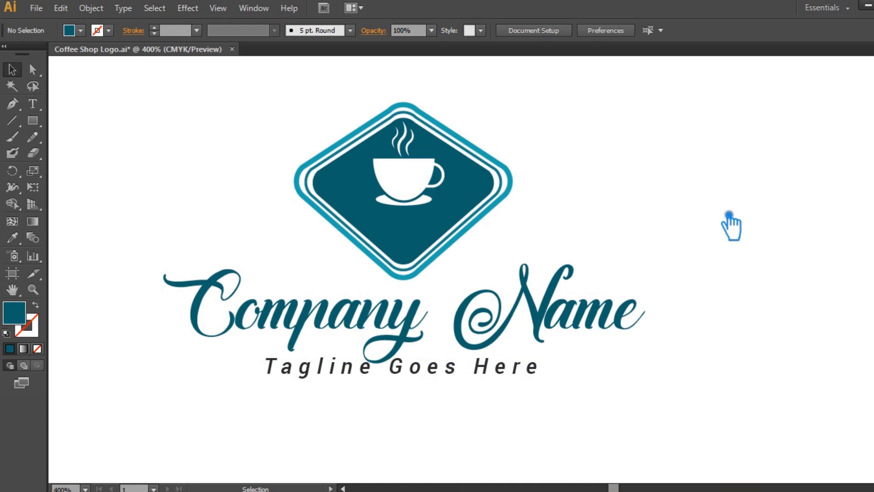
# Step: Try reducing the tagline's font size to 7 pt
pyautogui.moveTo(703, 349); pyautogui.dragTo(132, 192)
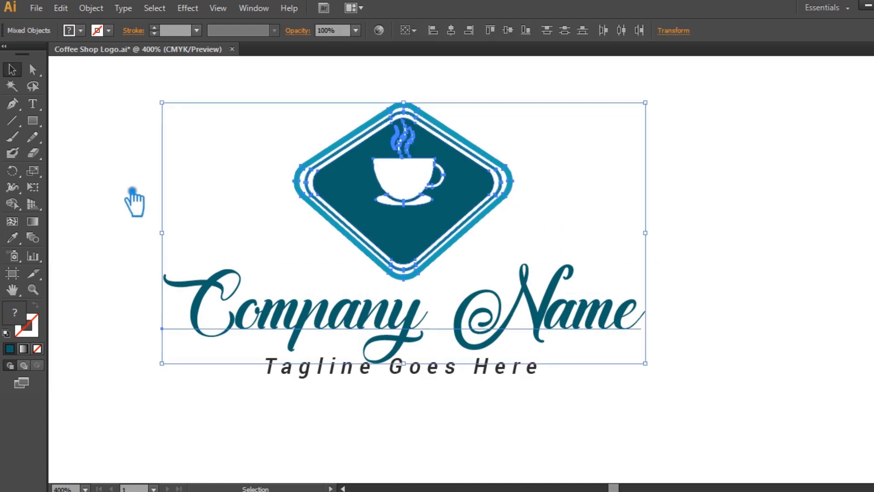
pyautogui.moveTo(673, 392); pyautogui.dragTo(498, 379)
pyautogui.click(601, 34)
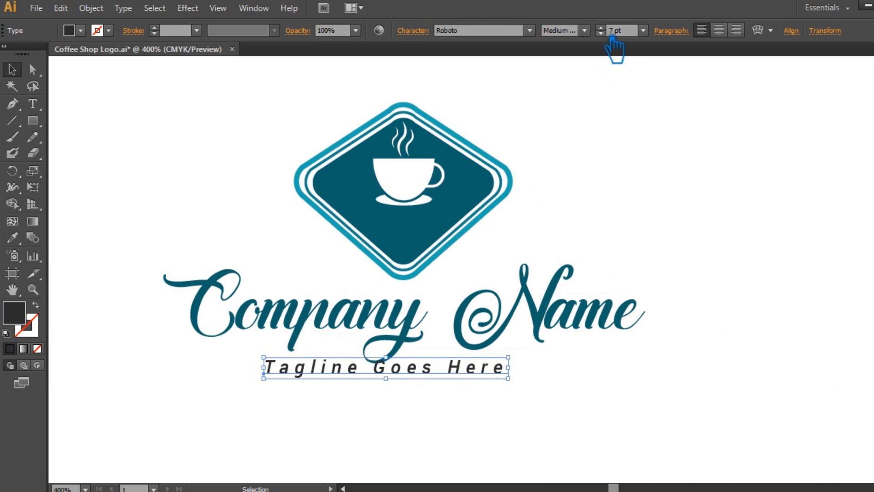
pyautogui.click(630, 173)
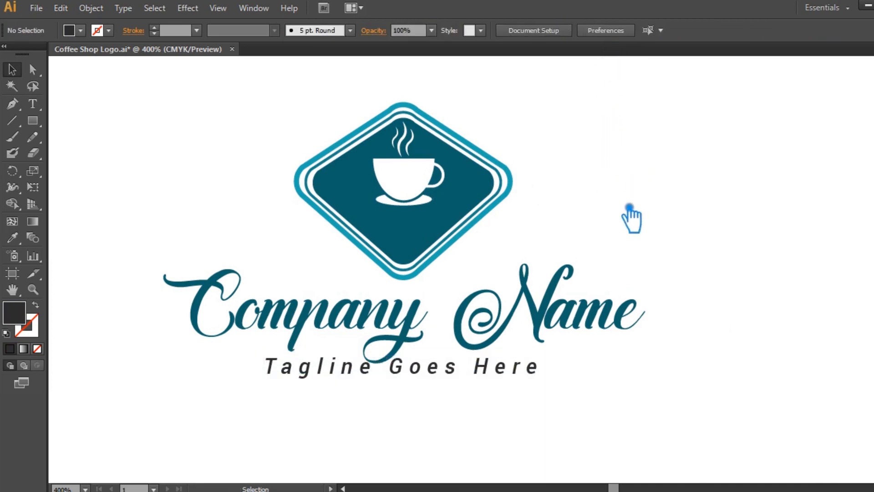
# Step: Group the diamond emblem, company name and tagline together
pyautogui.moveTo(673, 390); pyautogui.dragTo(197, 131)
pyautogui.hotkey('ctrl', 'g')
pyautogui.click(636, 179)
# Step: Match the inner diamond outline's colour to the inner diamond's teal fill with the Eyedropper
pyautogui.press('a')
pyautogui.click(484, 191)
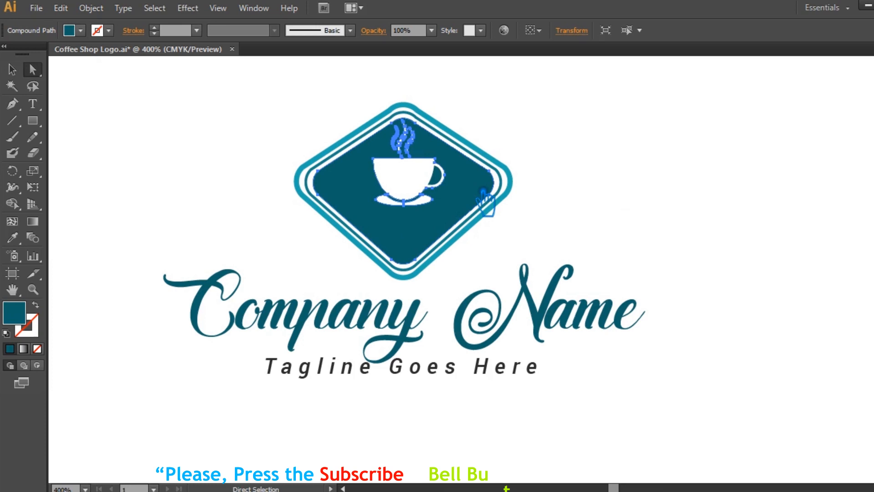
pyautogui.click(314, 192)
pyautogui.click(12, 238)
pyautogui.click(362, 204)
pyautogui.click(13, 69)
pyautogui.click(410, 250)
pyautogui.click(621, 241)
# Step: Darken the inner diamond's fill to teal 0F5151
pyautogui.press('a')
pyautogui.click(429, 226)
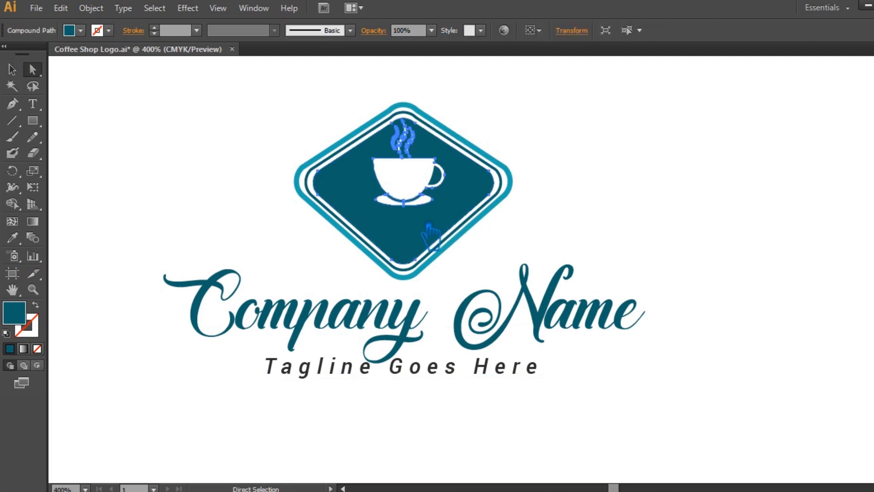
pyautogui.doubleClick(16, 314)
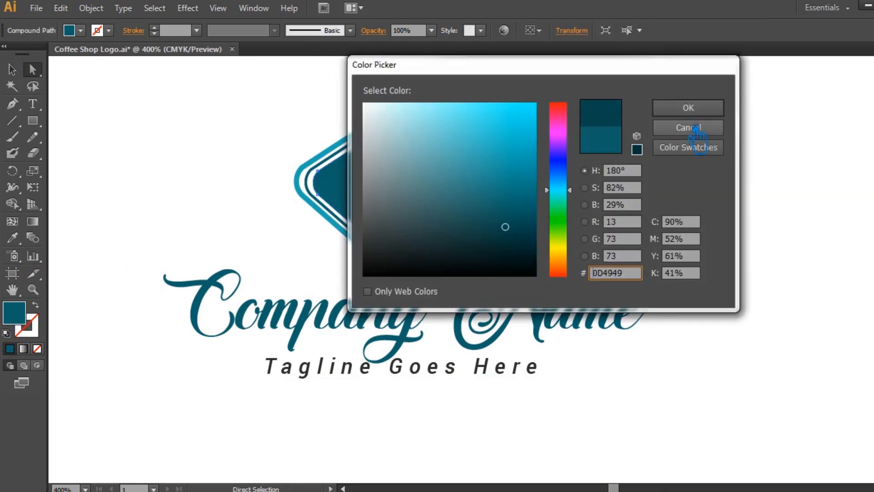
pyautogui.click(689, 127)
pyautogui.press('ctrl')
pyautogui.doubleClick(22, 319)
pyautogui.click(502, 218)
pyautogui.click(692, 109)
pyautogui.click(163, 117)
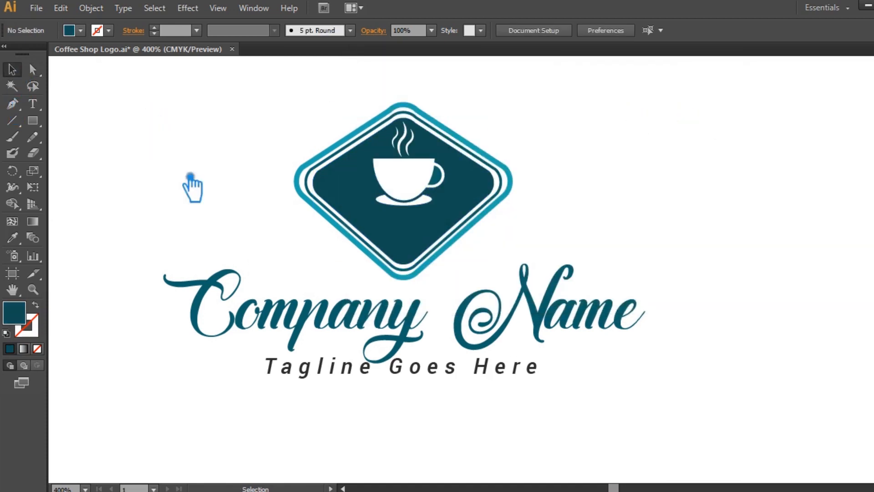
# Step: Change the inner diamond's fill to dark brown 5E4229
pyautogui.click(365, 308)
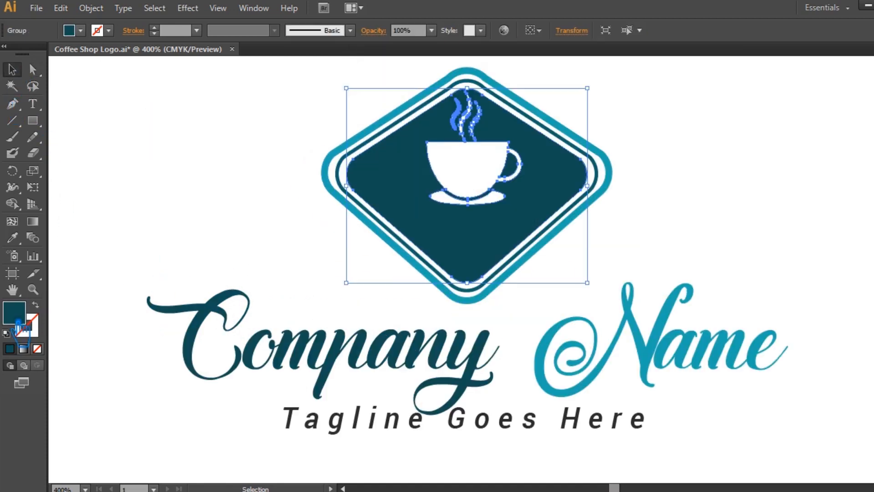
pyautogui.doubleClick(14, 312)
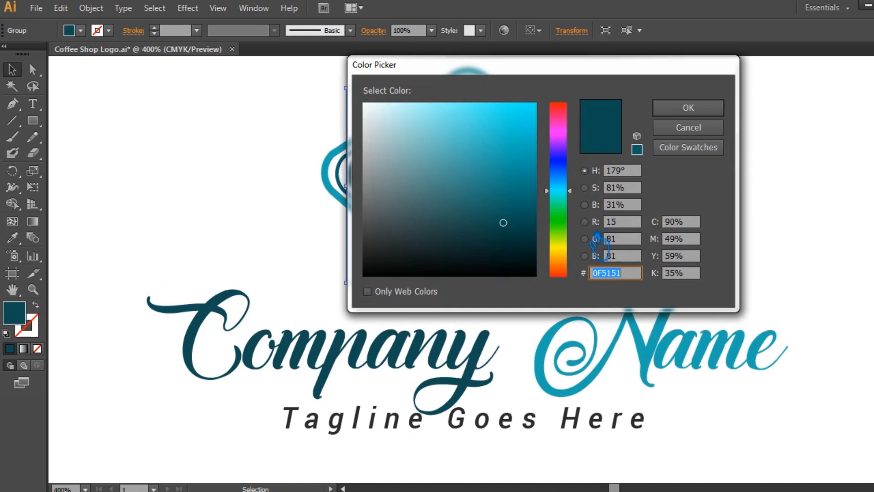
pyautogui.click(572, 256)
pyautogui.moveTo(569, 263); pyautogui.dragTo(569, 268)
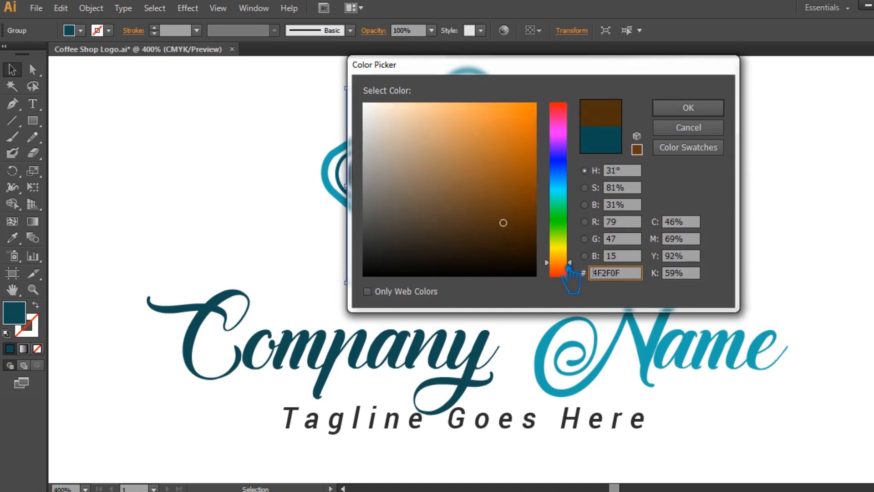
pyautogui.click(454, 197)
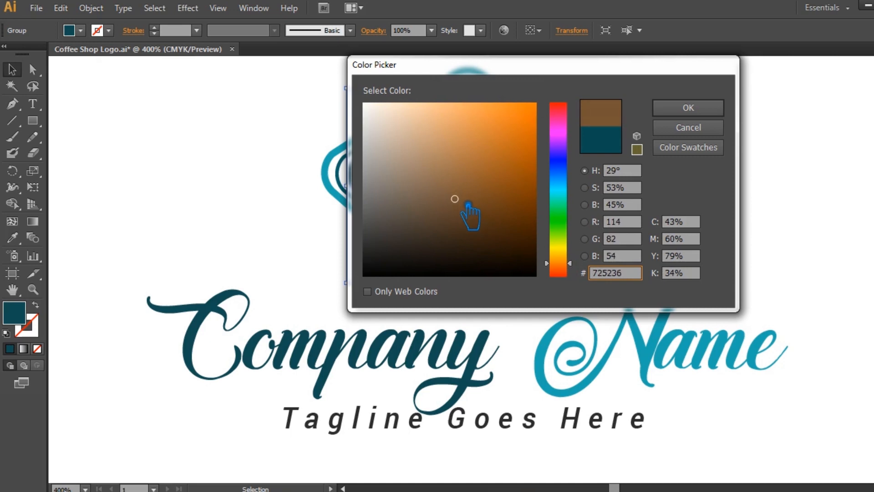
pyautogui.moveTo(468, 204); pyautogui.dragTo(474, 213)
pyautogui.click(703, 108)
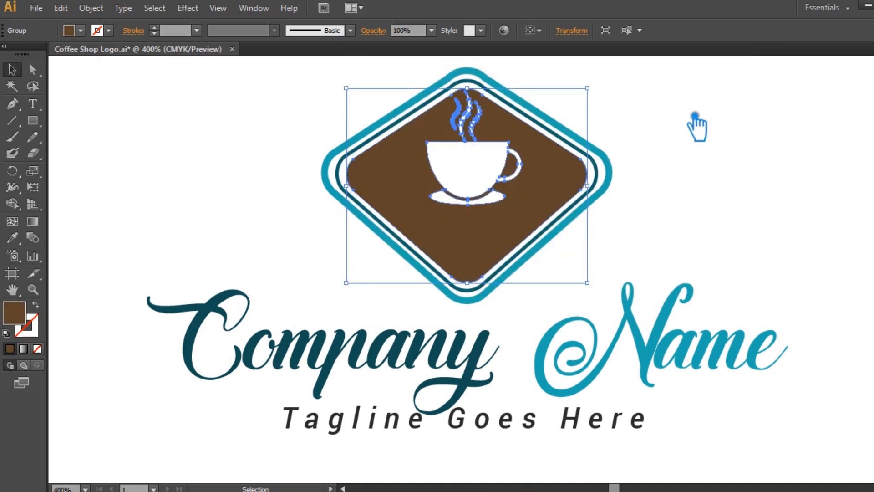
pyautogui.click(697, 127)
# Step: Recolour the inner diamond outline with the inner diamond's brown and lighten that brown slightly
pyautogui.click(592, 168)
pyautogui.click(13, 237)
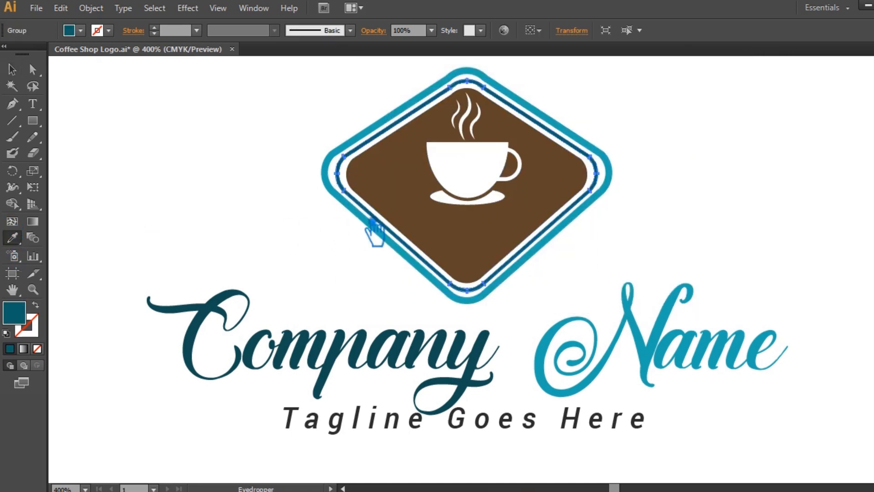
pyautogui.doubleClick(20, 319)
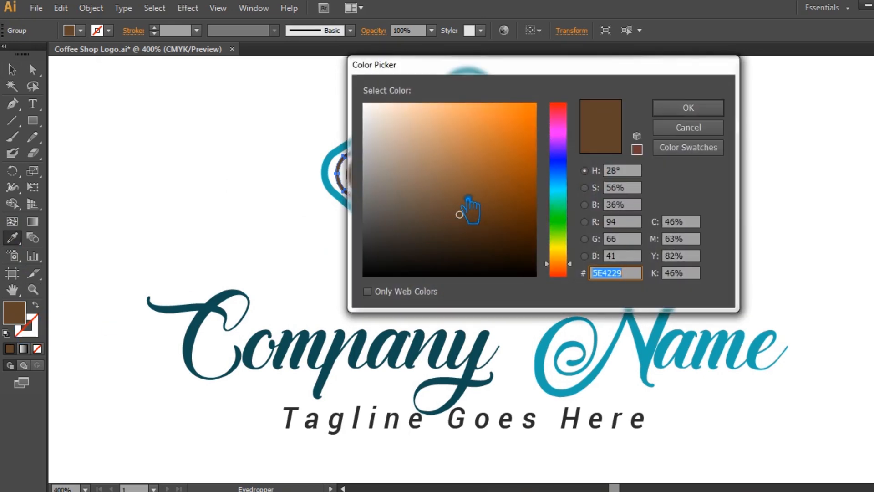
pyautogui.click(458, 195)
pyautogui.click(689, 108)
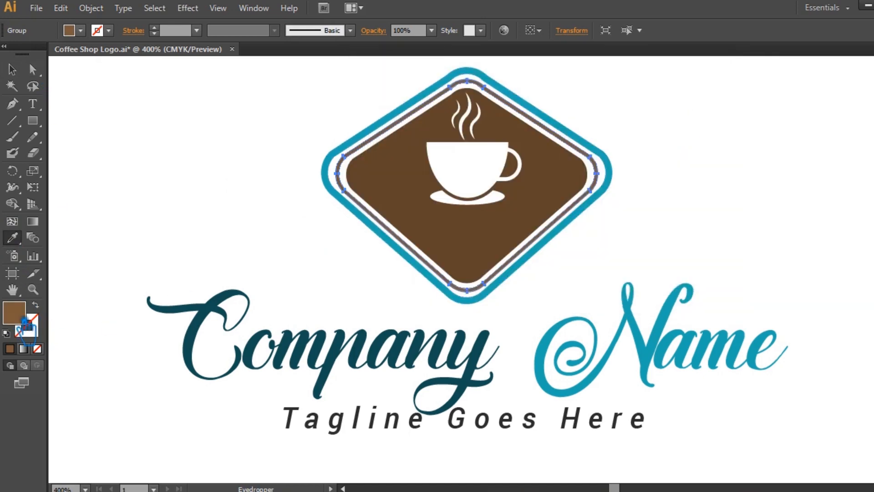
pyautogui.doubleClick(22, 322)
pyautogui.click(687, 128)
pyautogui.press('v')
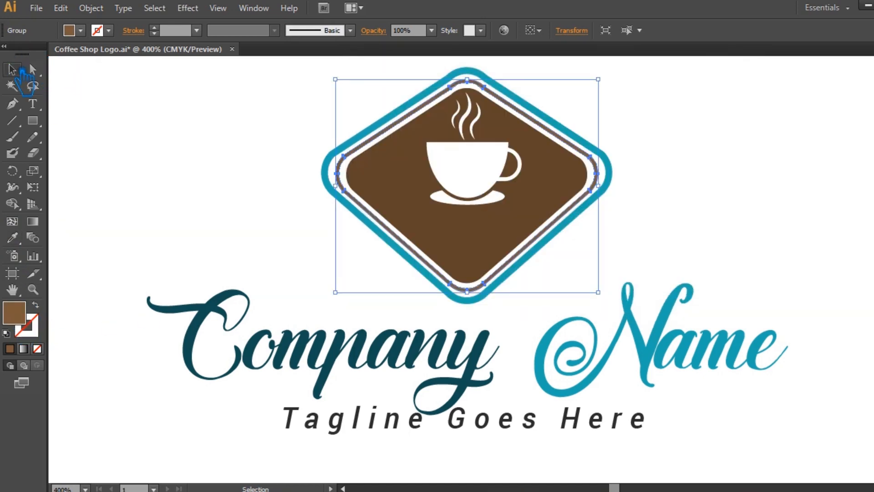
# Step: Apply the inner outline's lighter brown to the inner diamond with the Eyedropper
pyautogui.click(433, 197)
pyautogui.click(13, 238)
pyautogui.click(339, 175)
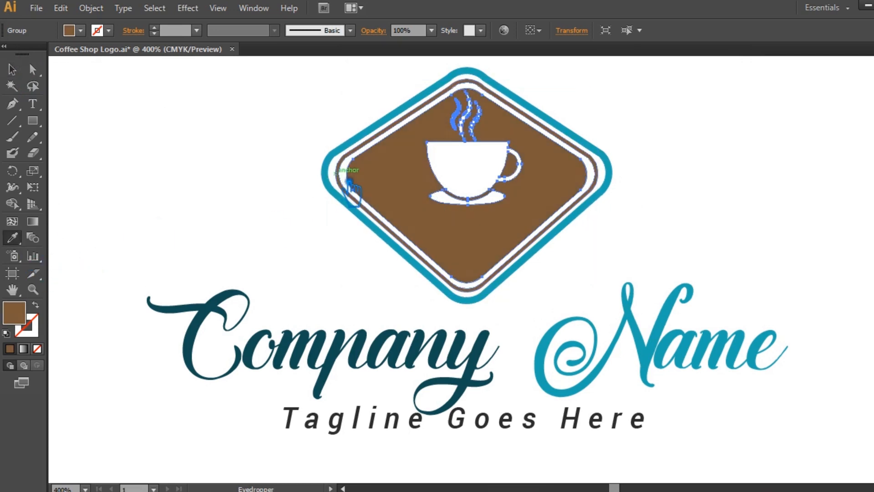
pyautogui.click(12, 69)
pyautogui.click(201, 259)
# Step: Lighten the inner diamond outline's fill to brown 936E51
pyautogui.click(350, 189)
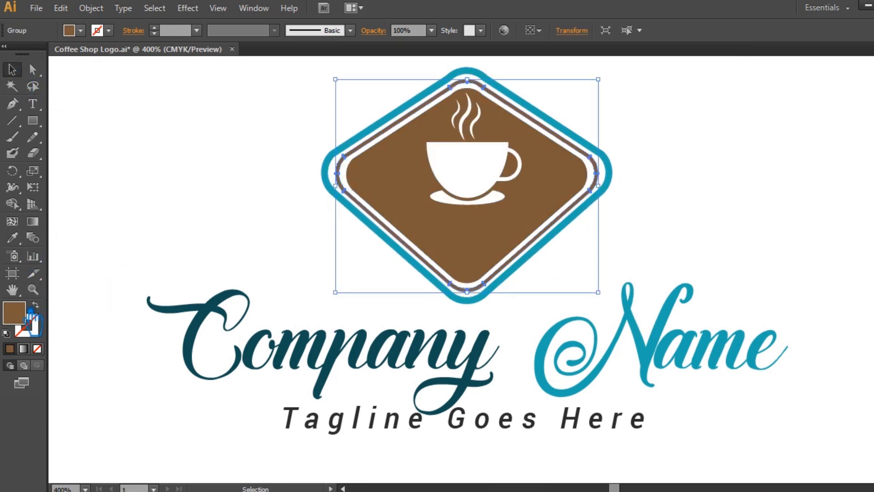
pyautogui.doubleClick(16, 315)
pyautogui.click(441, 176)
pyautogui.click(679, 110)
pyautogui.click(679, 115)
# Step: Recolour the outer diamond outline with the inner outline's brown and lighten it to a pale tan
pyautogui.click(601, 152)
pyautogui.click(14, 239)
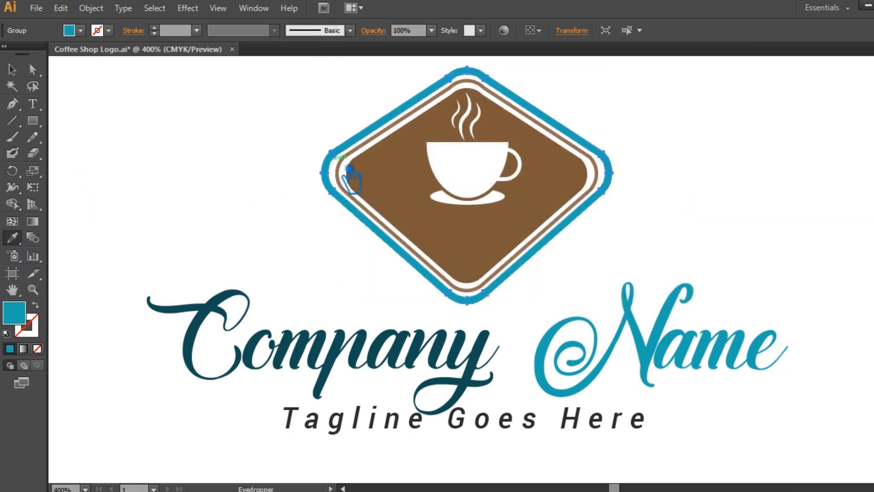
pyautogui.click(350, 175)
pyautogui.doubleClick(31, 324)
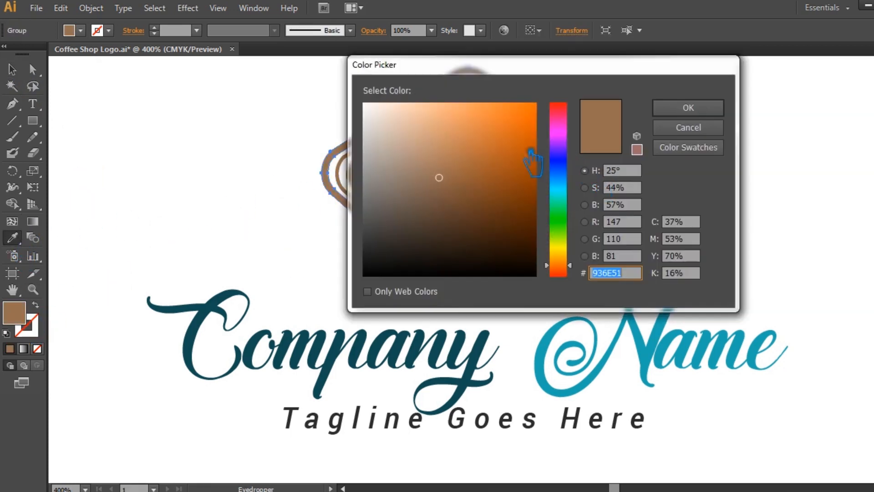
pyautogui.click(424, 157)
pyautogui.click(688, 108)
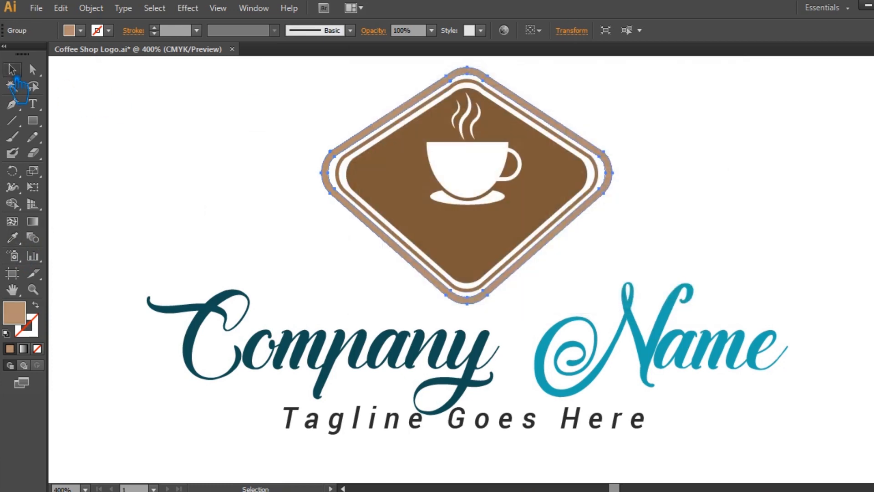
pyautogui.click(12, 70)
pyautogui.click(207, 130)
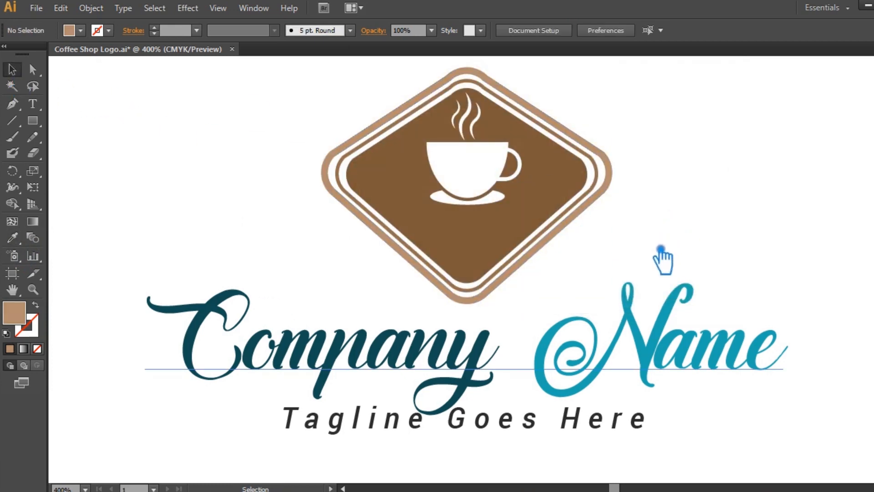
# Step: Recolour the whole company name with the inner diamond's brown using the Eyedropper
pyautogui.click(609, 342)
pyautogui.press('i')
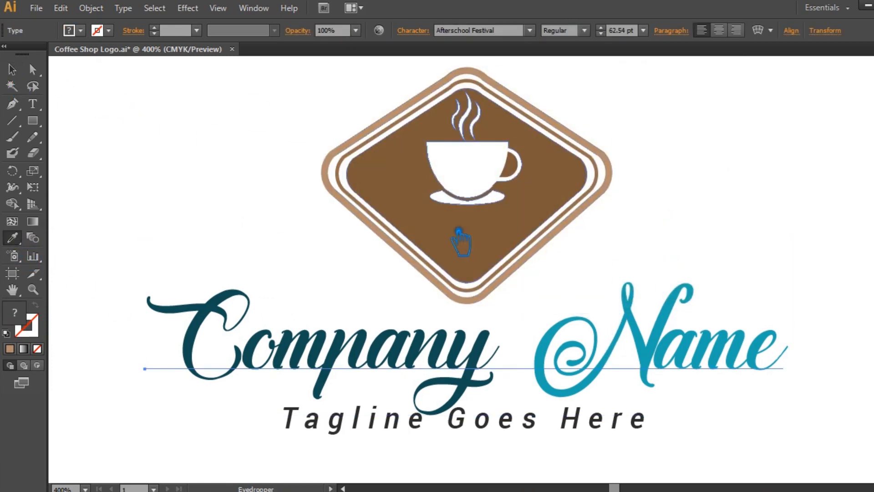
pyautogui.click(422, 196)
# Step: Recolour only the word "Name" with the outer diamond outline's light tan
pyautogui.click(40, 109)
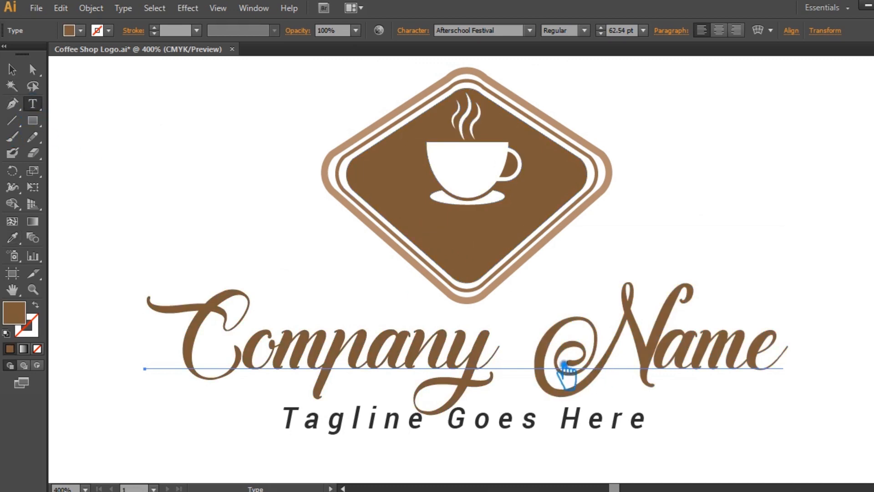
pyautogui.moveTo(556, 365); pyautogui.dragTo(796, 371)
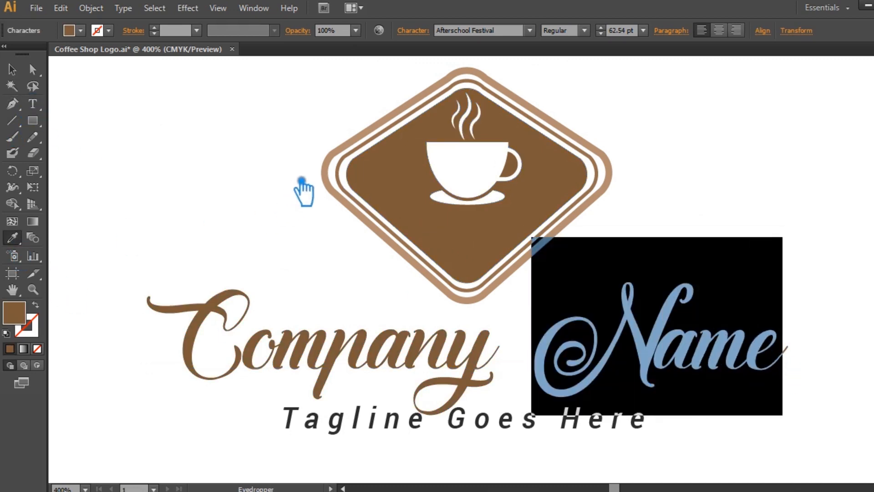
pyautogui.click(342, 190)
pyautogui.click(12, 69)
pyautogui.click(94, 121)
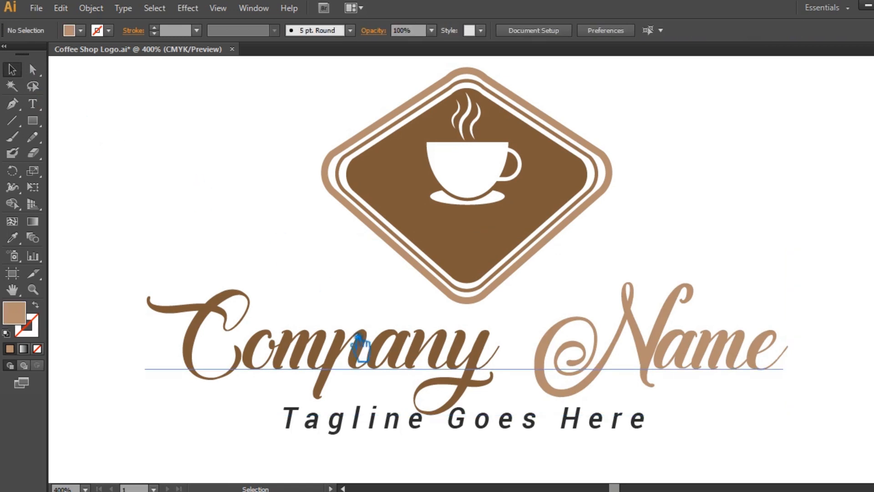
# Step: Select the whole logo, including the diamond emblem, company name and tagline
pyautogui.click(459, 435)
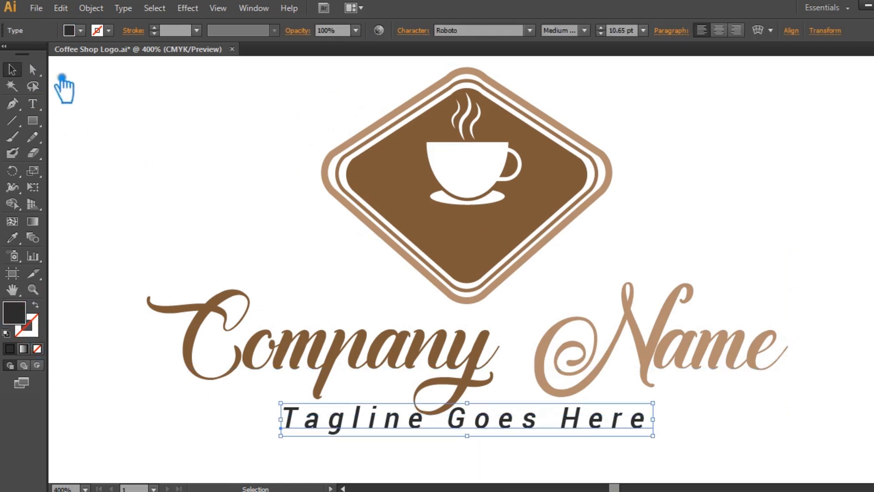
pyautogui.click(194, 187)
pyautogui.moveTo(802, 454); pyautogui.dragTo(194, 129)
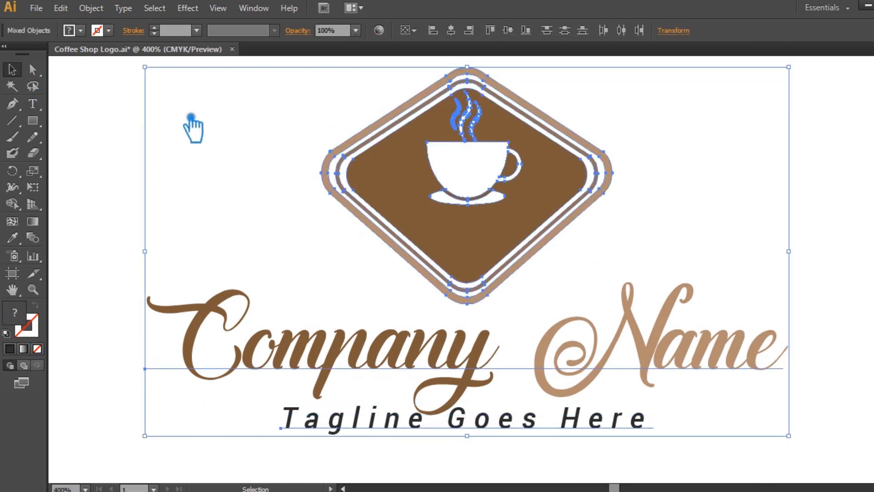